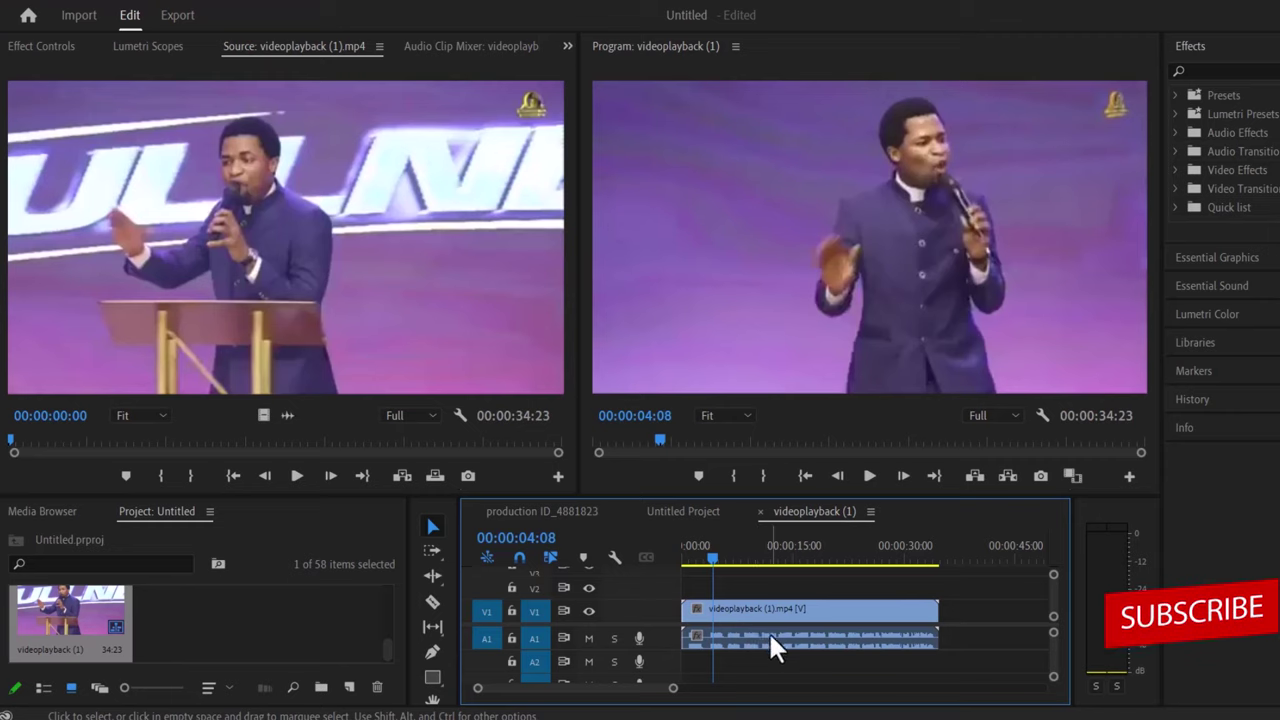
- Select the sermon clips and name the media export 'audio export'
{"action": "left_click", "coordinate": [770, 635]}
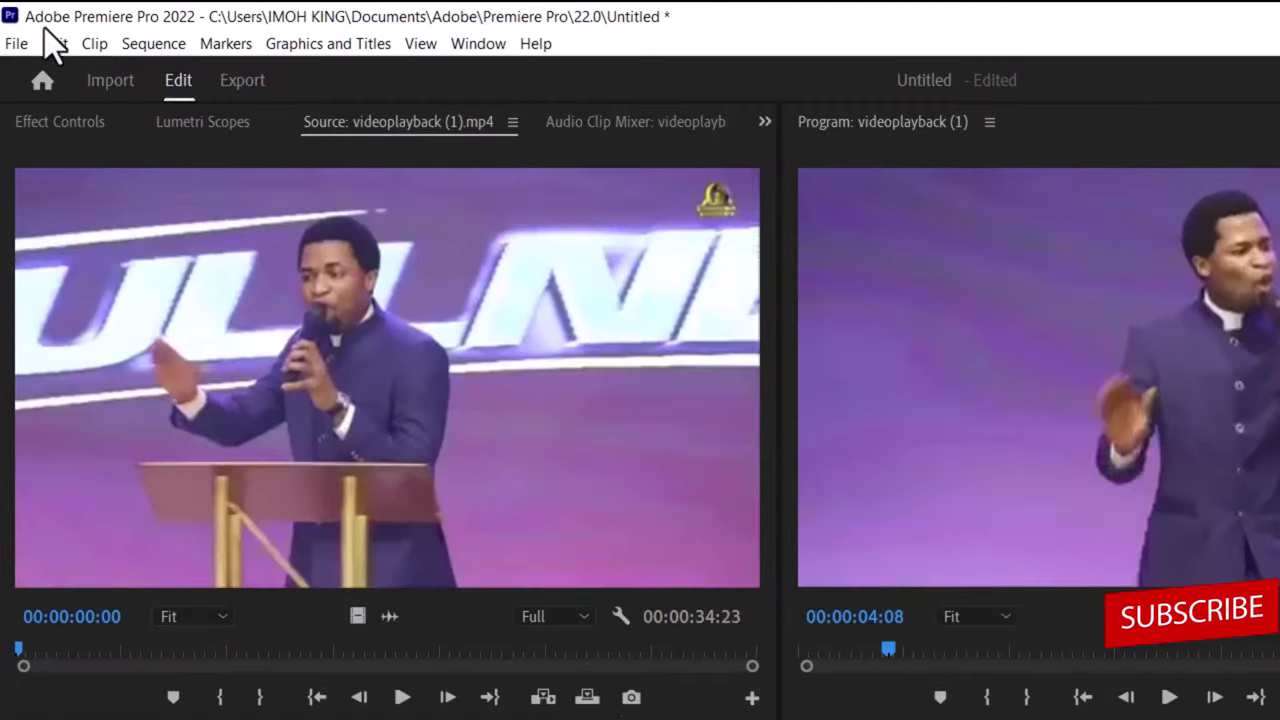
{"action": "left_click", "coordinate": [16, 44]}
{"action": "mouse_move", "coordinate": [214, 666]}
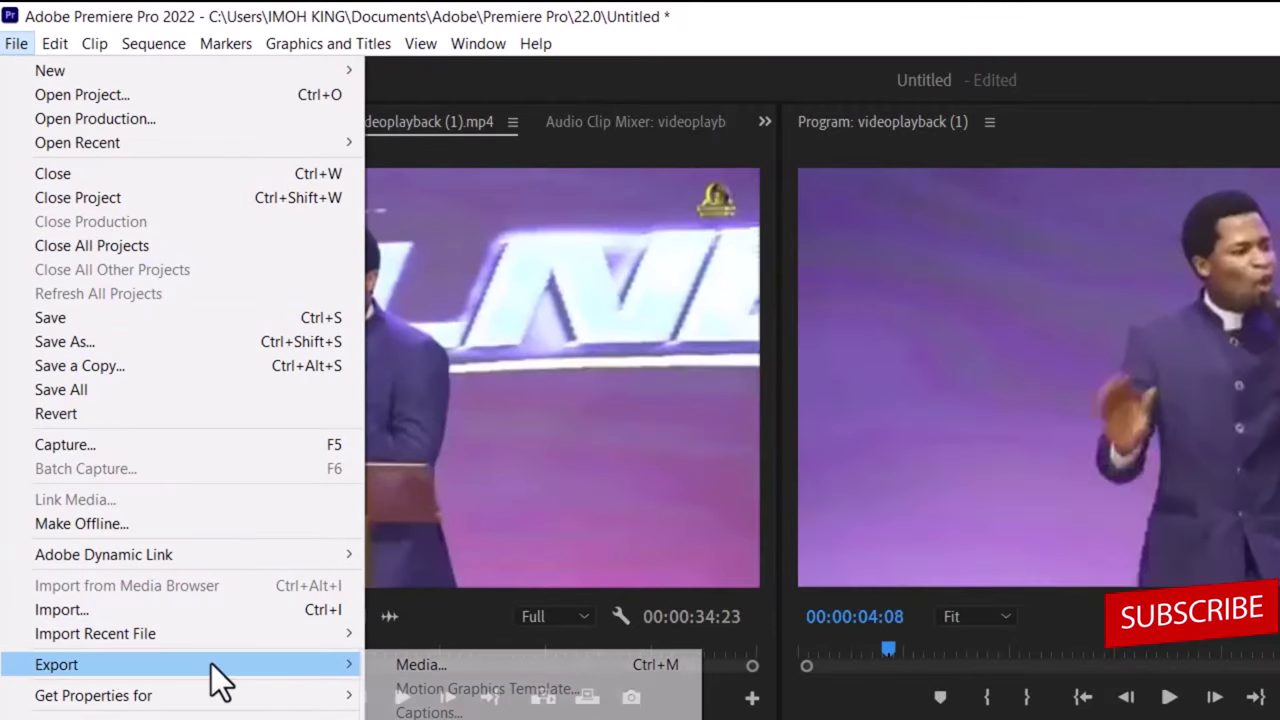
{"action": "left_click", "coordinate": [435, 661]}
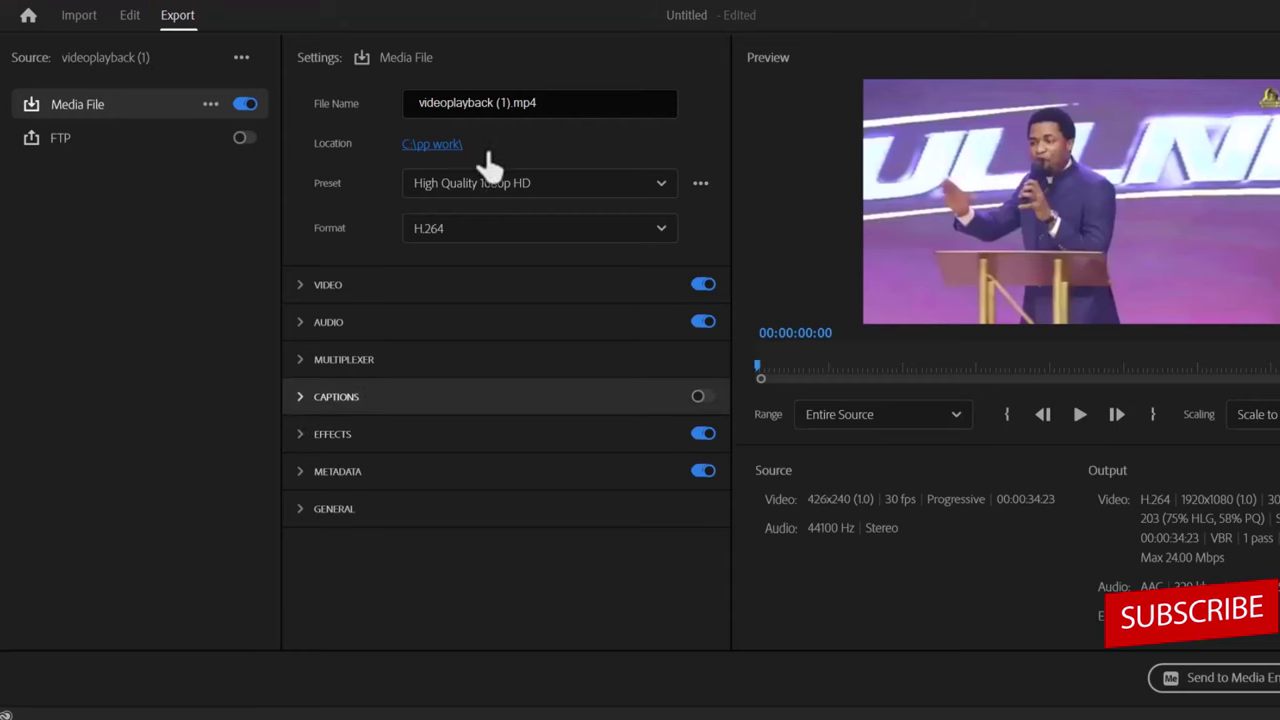
{"action": "left_click_drag", "start_coordinate": [538, 95], "coordinate": [388, 100]}
{"action": "type", "text": "a"}
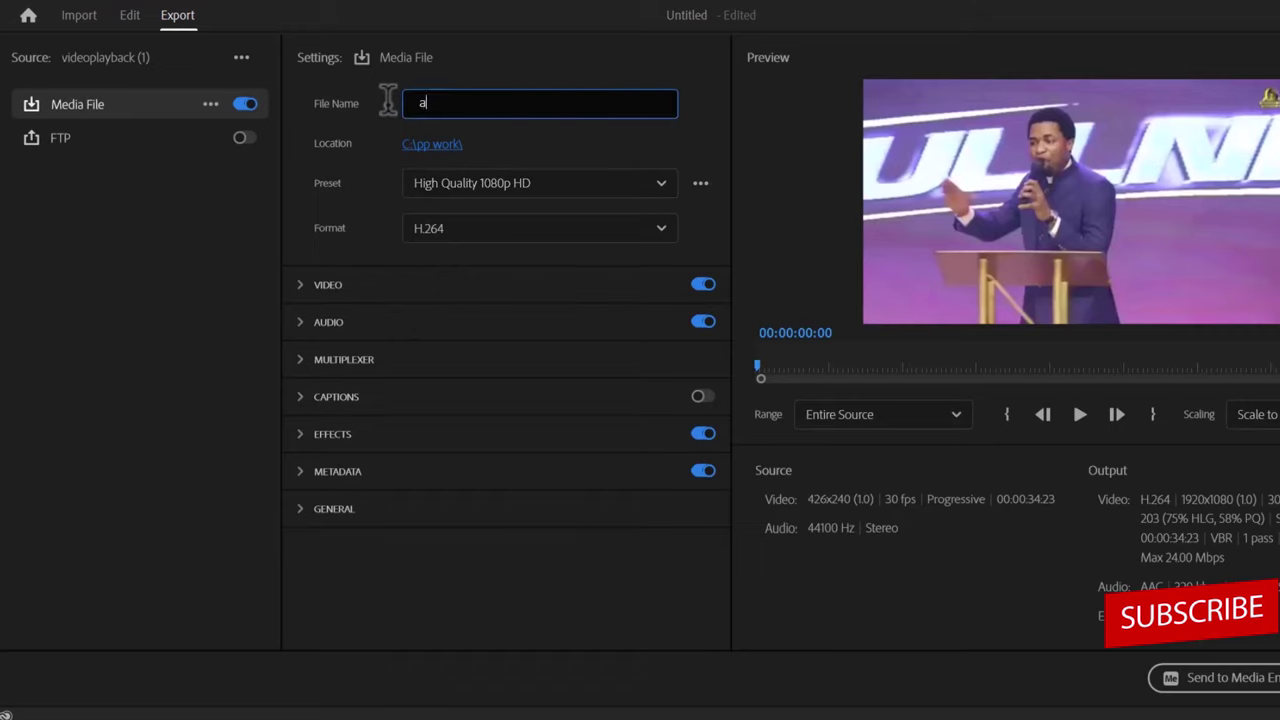
{"action": "type", "text": "udio export"}
{"action": "key", "text": "Return"}
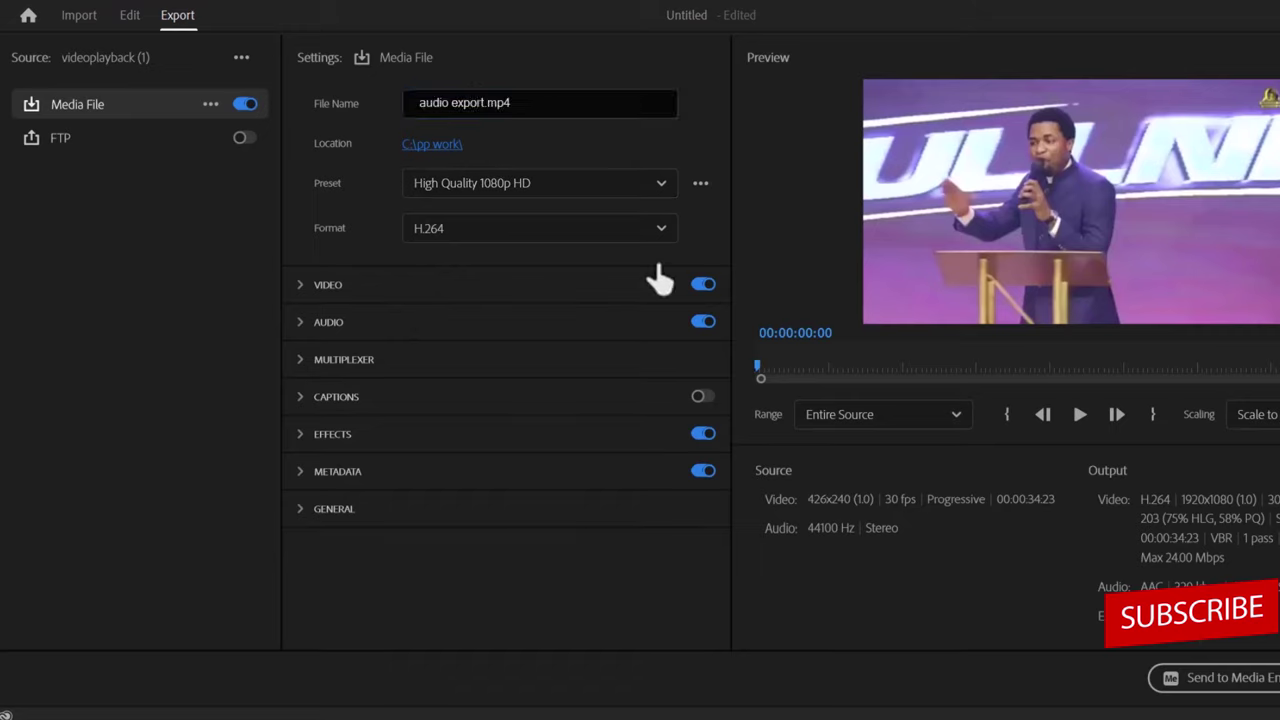
- Export audio only, with video switched off, as an MP3 file
{"action": "left_click", "coordinate": [703, 287]}
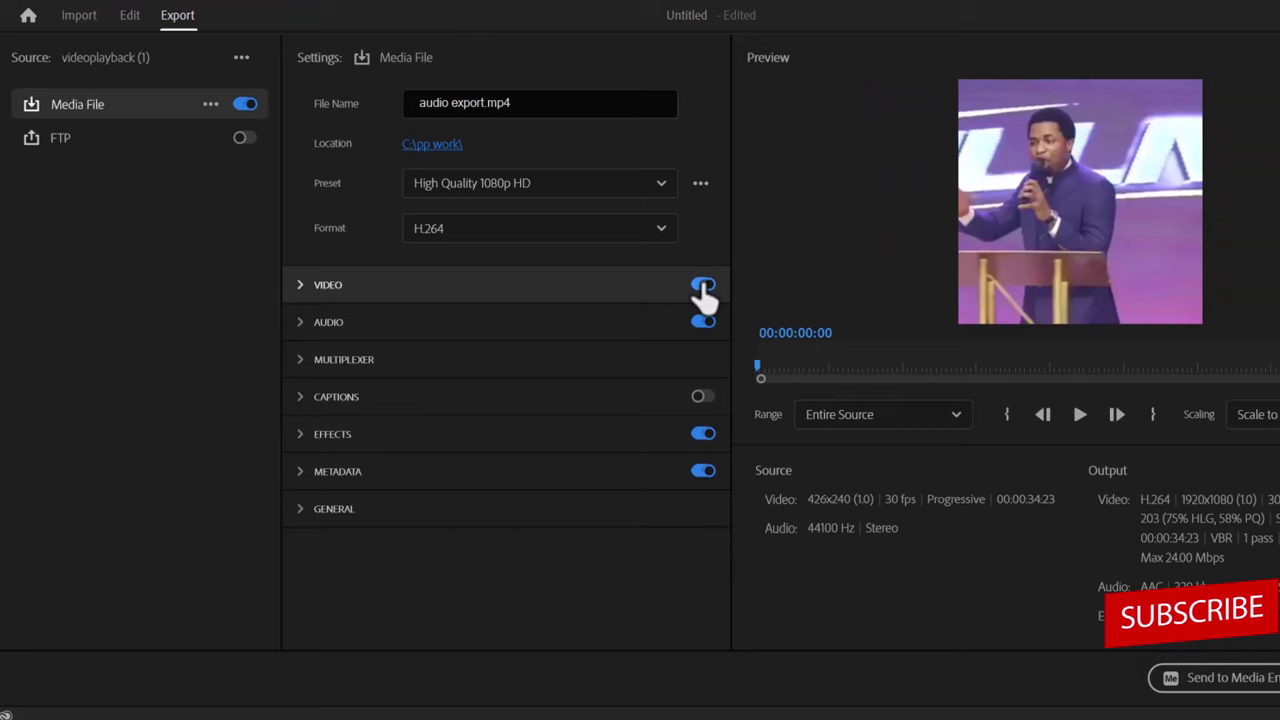
{"action": "left_click", "coordinate": [662, 228]}
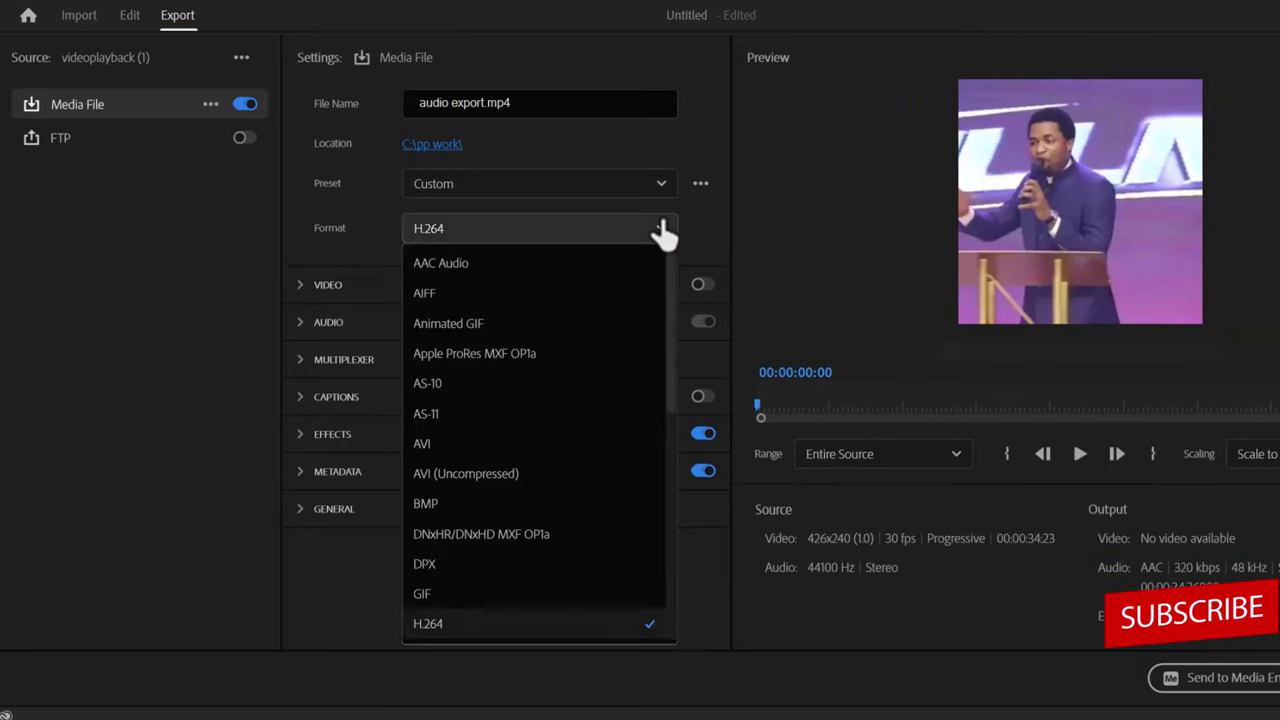
{"action": "scroll", "coordinate": [668, 400], "scroll_direction": "down", "scroll_amount": 1}
{"action": "scroll", "coordinate": [669, 400], "scroll_direction": "down", "scroll_amount": 3}
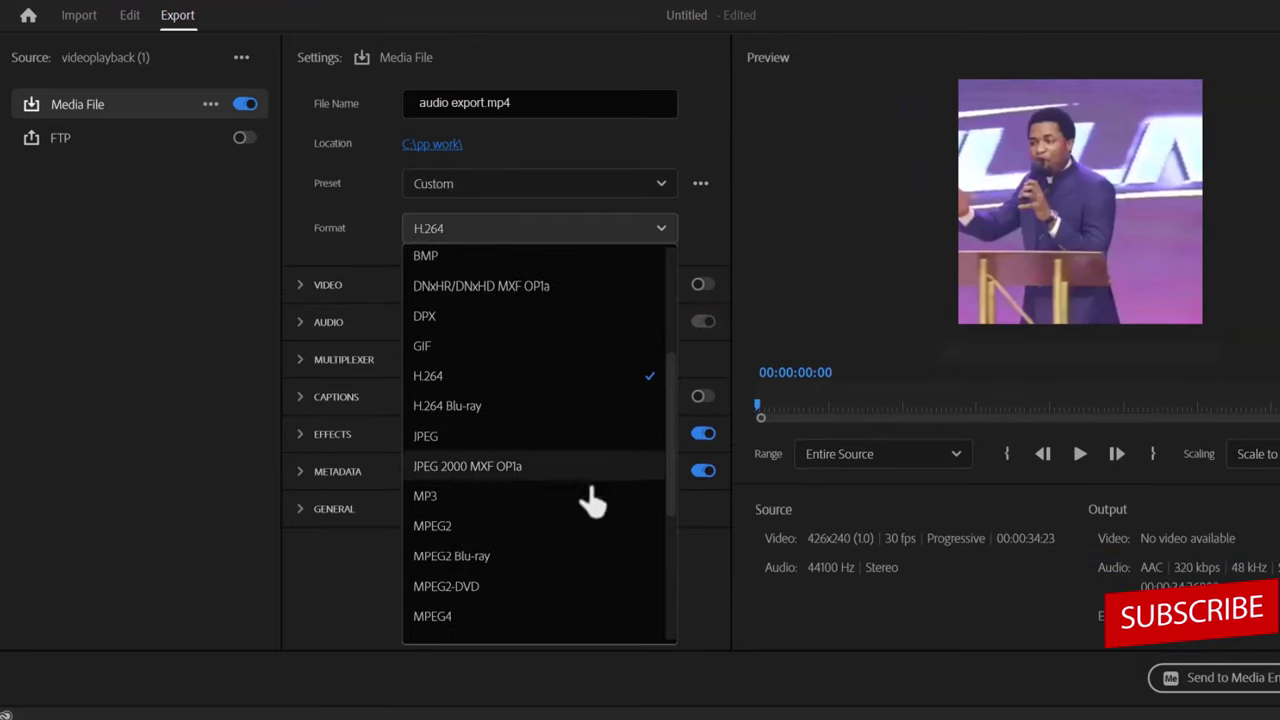
{"action": "left_click", "coordinate": [591, 494]}
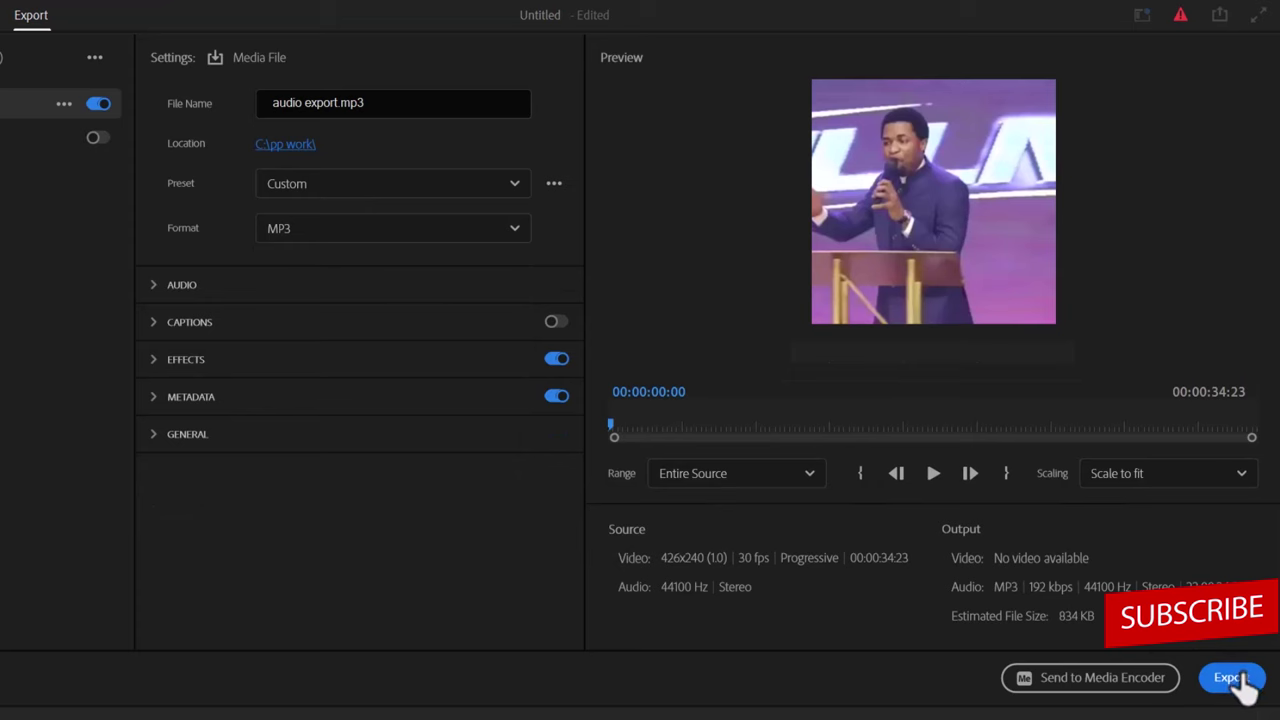
{"action": "left_click", "coordinate": [1238, 678]}
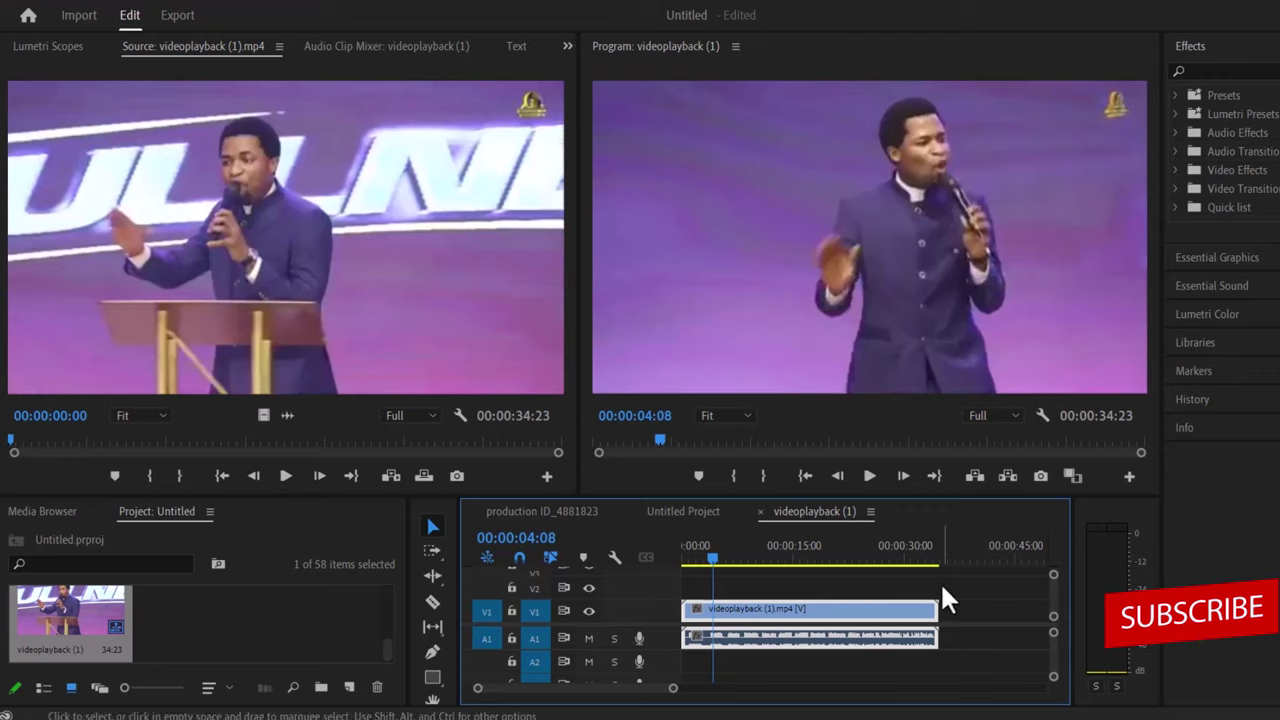
- Create a new adjustment layer and place it on V2 above the sermon clip
{"action": "left_click", "coordinate": [350, 688]}
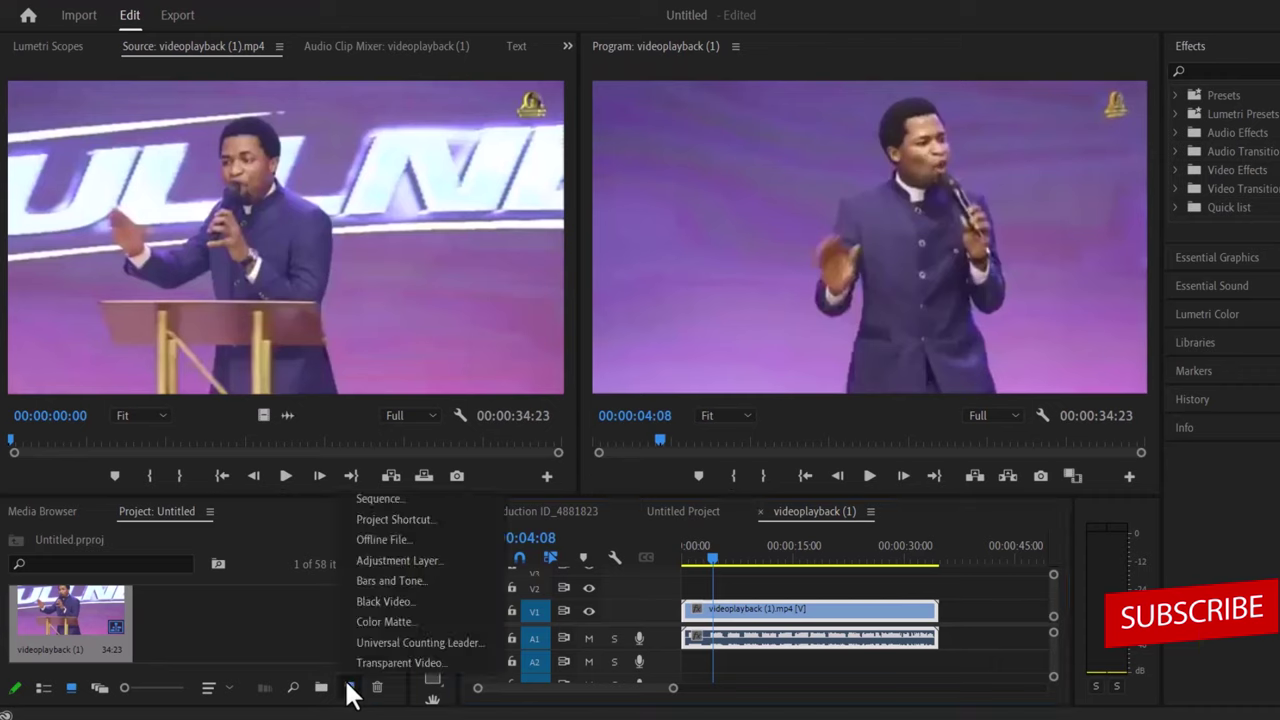
{"action": "left_click", "coordinate": [376, 558]}
{"action": "left_click", "coordinate": [742, 415]}
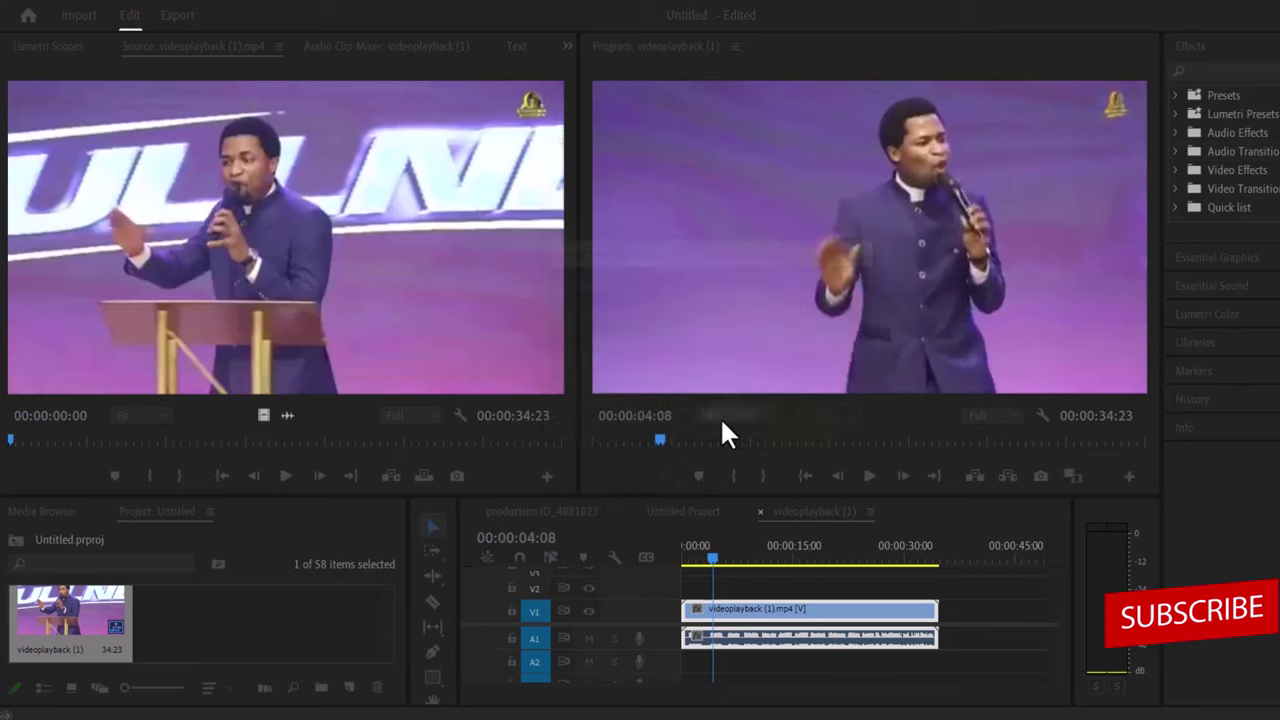
{"action": "left_click_drag", "start_coordinate": [240, 640], "coordinate": [955, 590]}
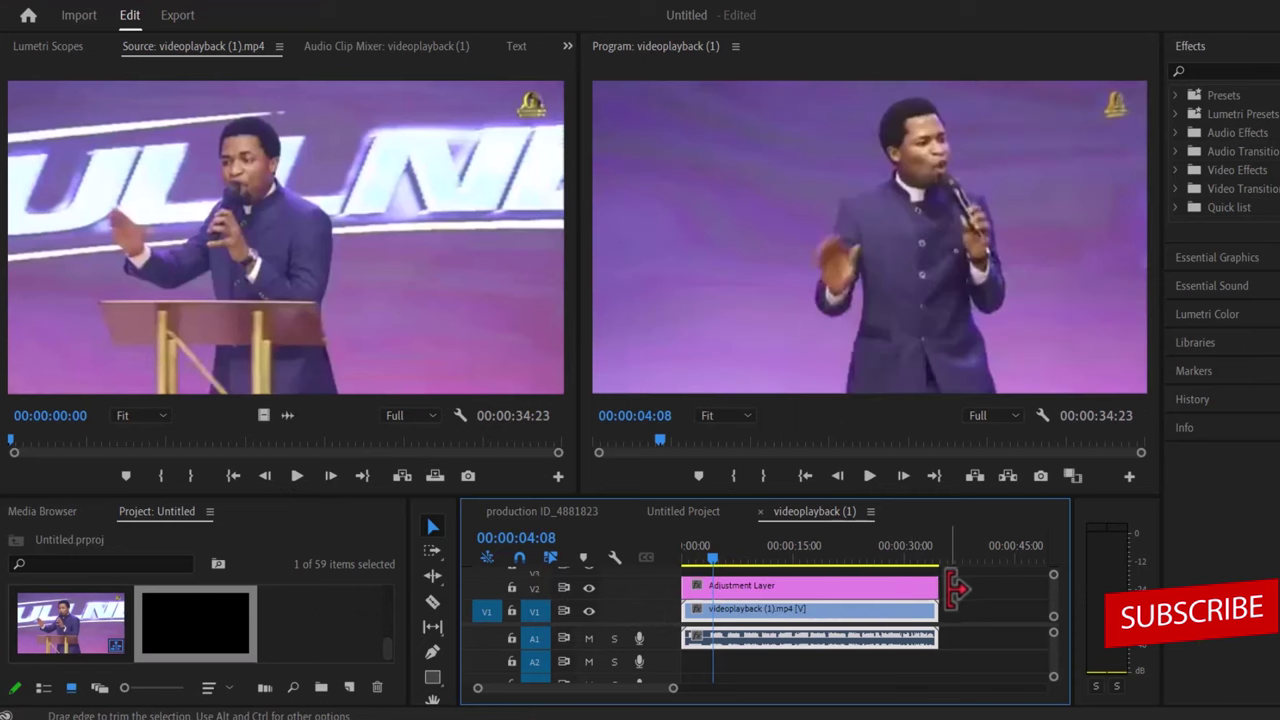
- Replace the adjustment layer with a linked After Effects composition
{"action": "left_click", "coordinate": [872, 587]}
{"action": "right_click", "coordinate": [868, 597]}
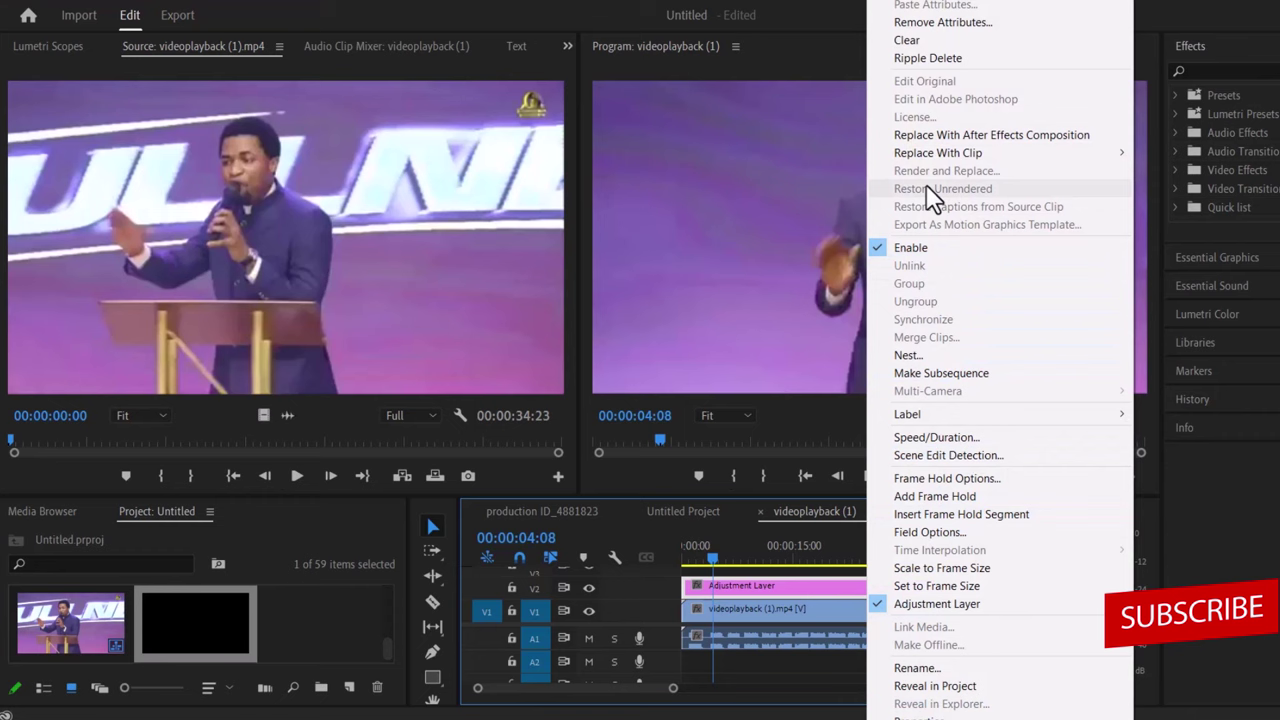
{"action": "left_click", "coordinate": [926, 134]}
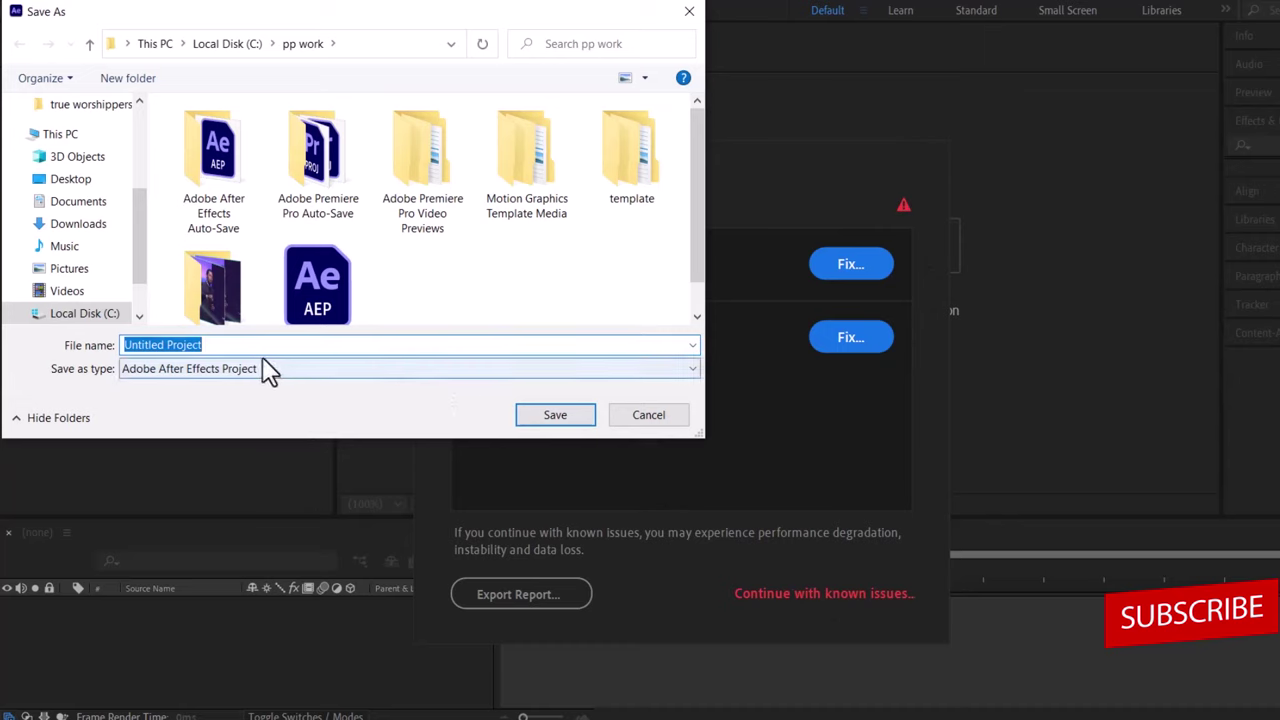
- Save the After Effects project as 'wave spectrum' and import audio export.mp3
{"action": "type", "text": "wave spec"}
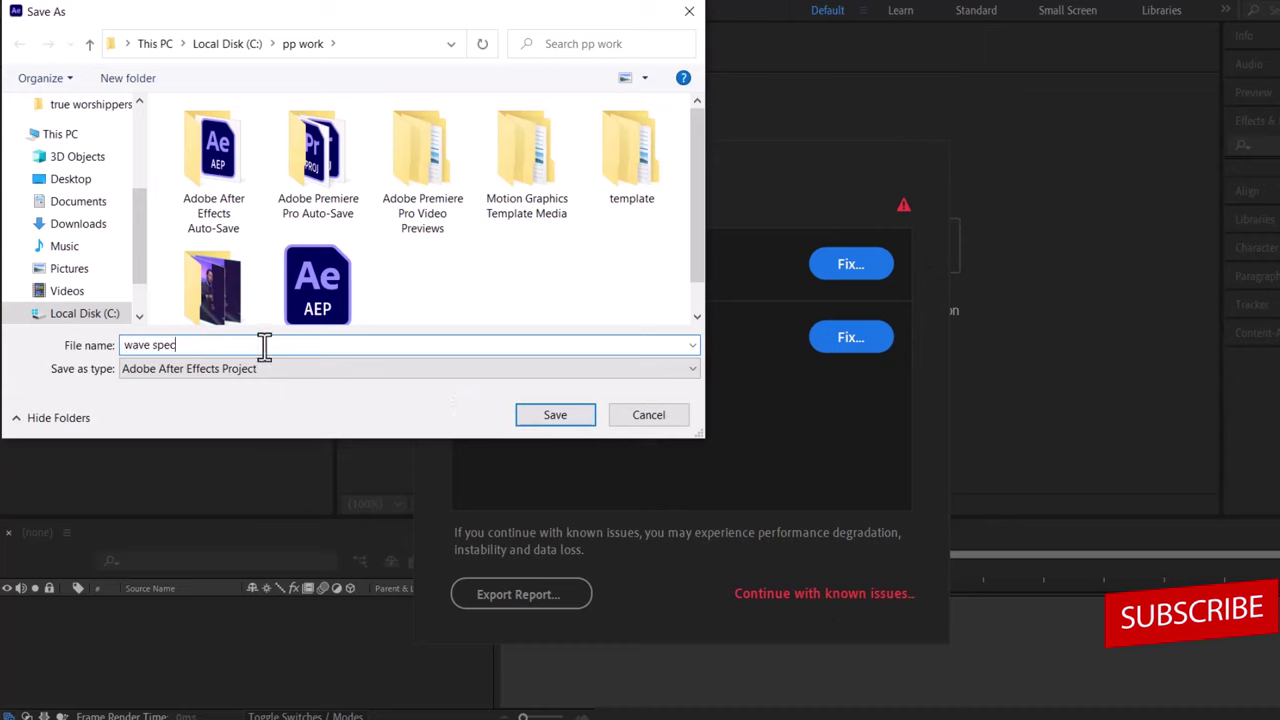
{"action": "type", "text": "trum"}
{"action": "left_click", "coordinate": [552, 414]}
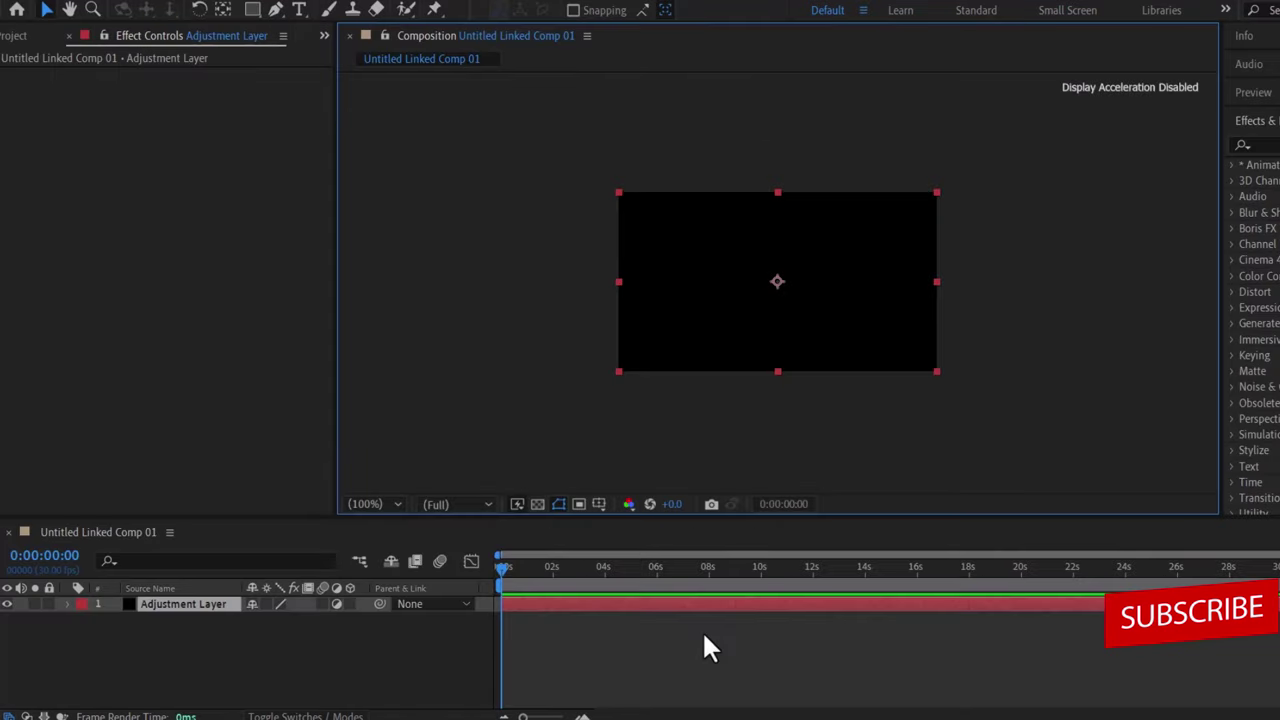
{"action": "key", "text": "ctrl+i"}
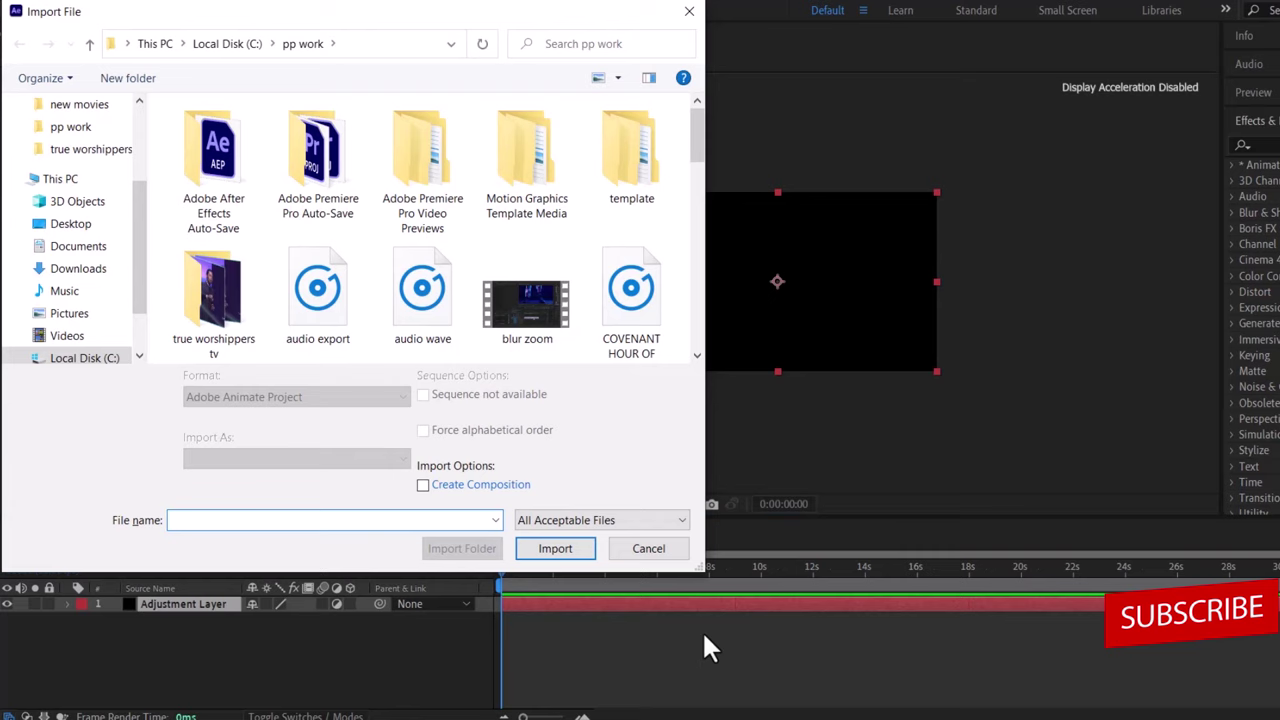
{"action": "left_click", "coordinate": [327, 324]}
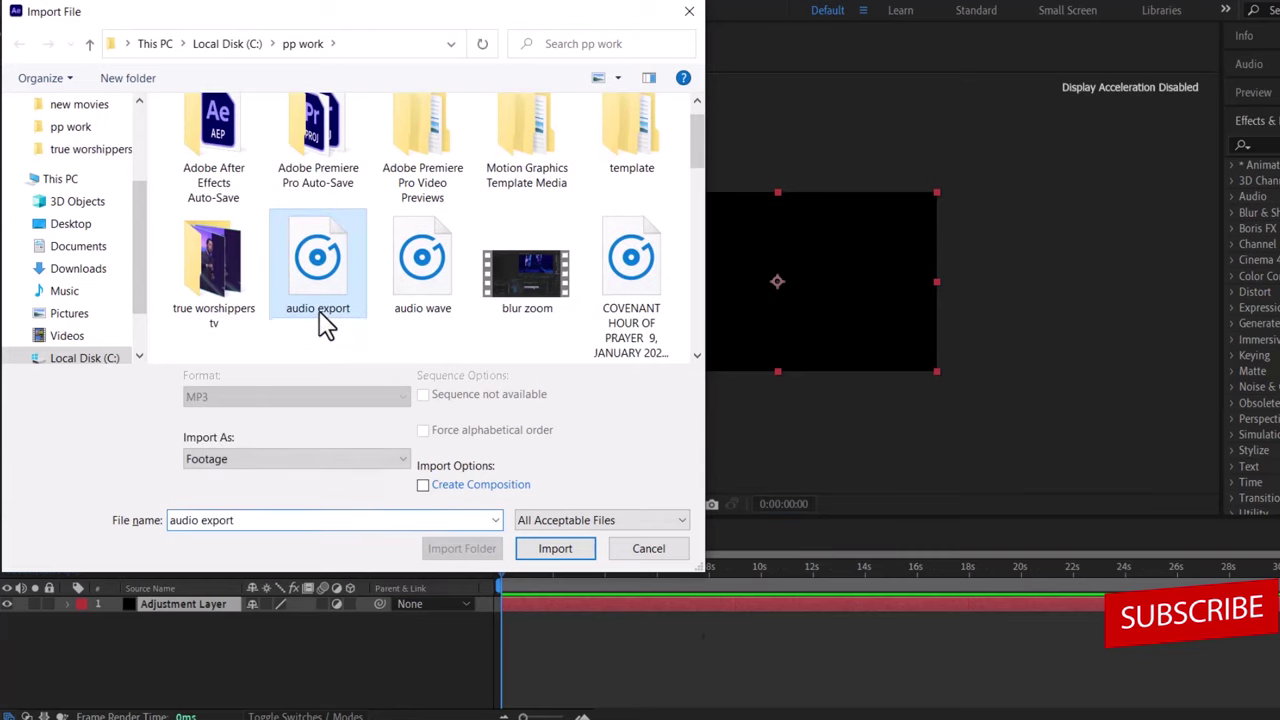
{"action": "left_click", "coordinate": [545, 550]}
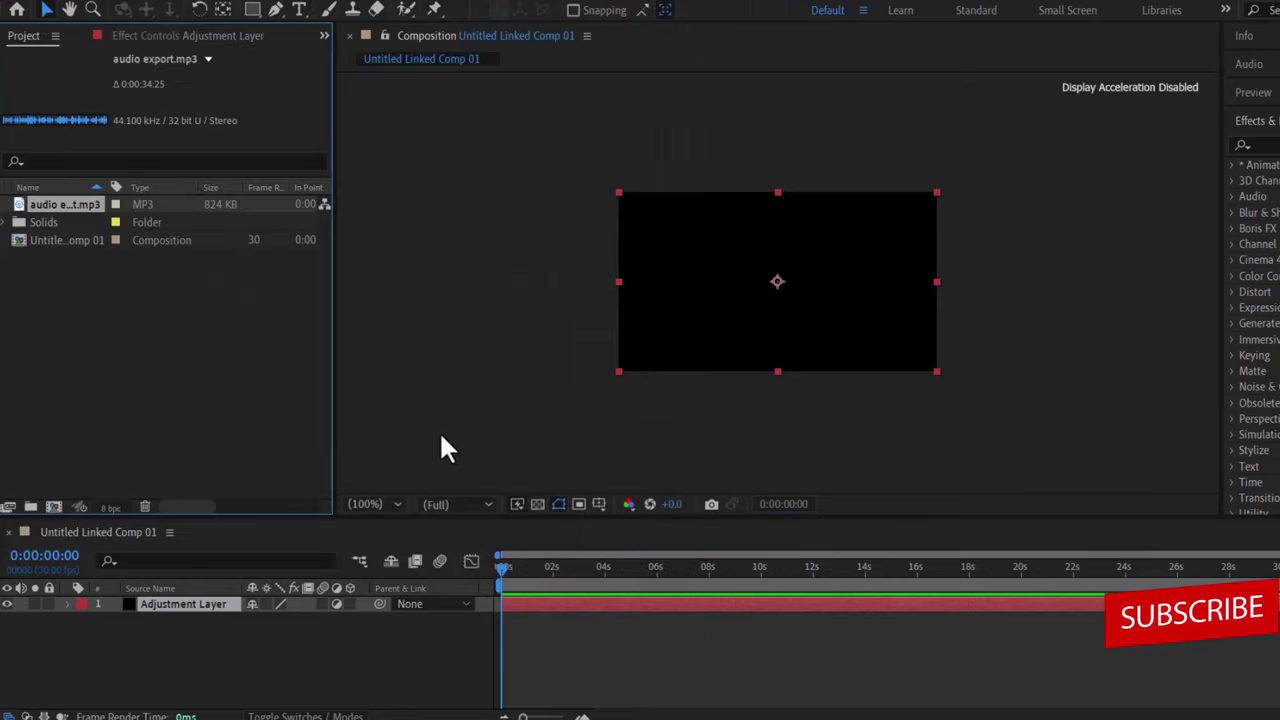
- Add audio export.mp3 to the comp as a layer and delete the adjustment layer
{"action": "left_click_drag", "start_coordinate": [75, 208], "coordinate": [112, 640]}
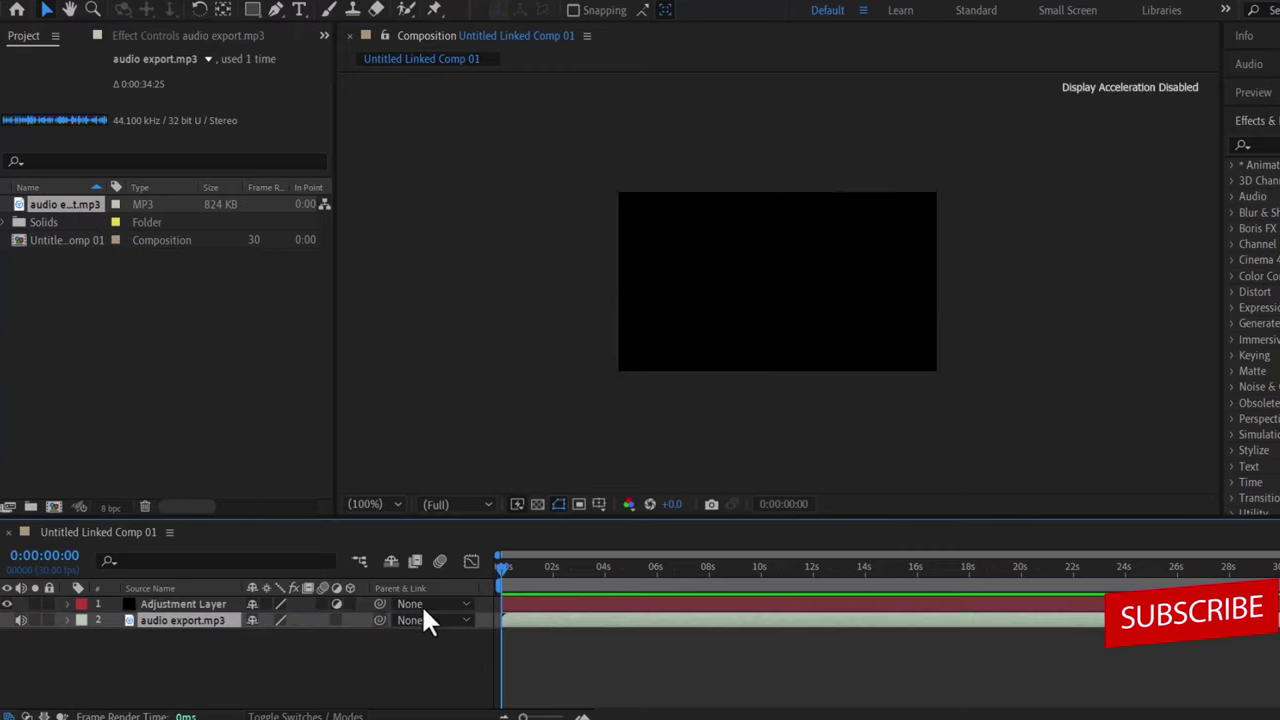
{"action": "left_click", "coordinate": [538, 604]}
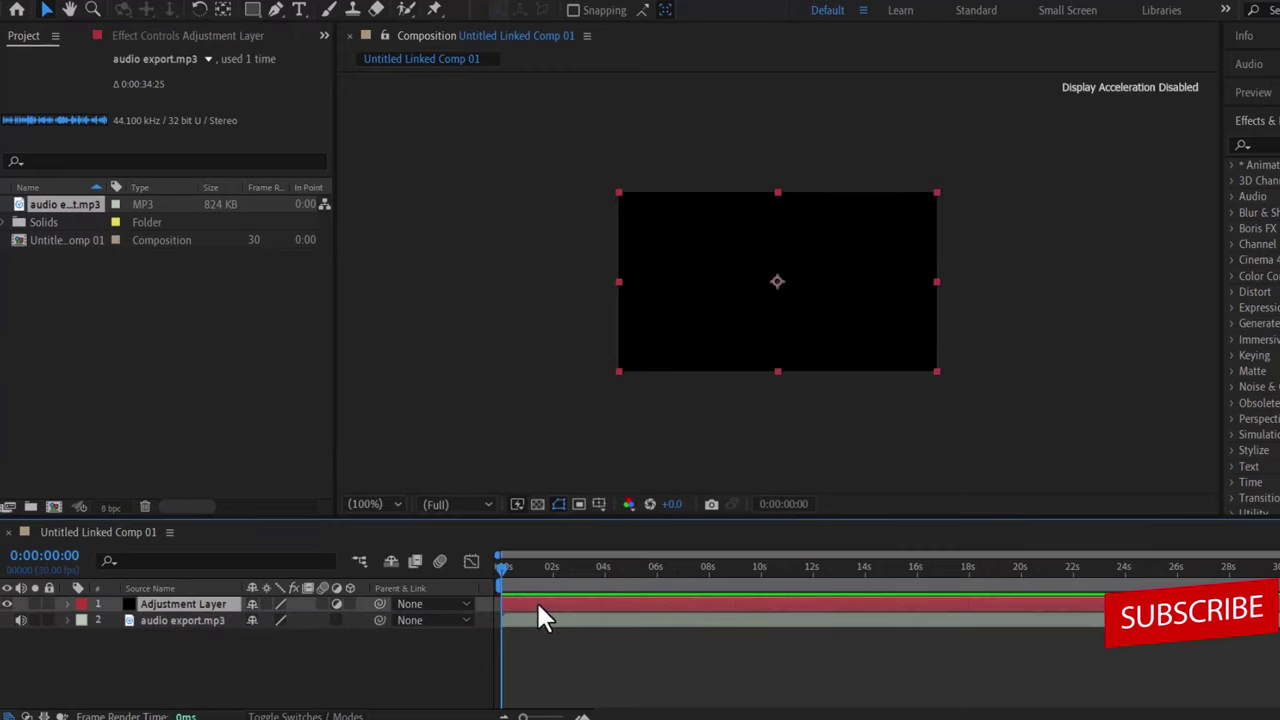
{"action": "key", "text": "Delete"}
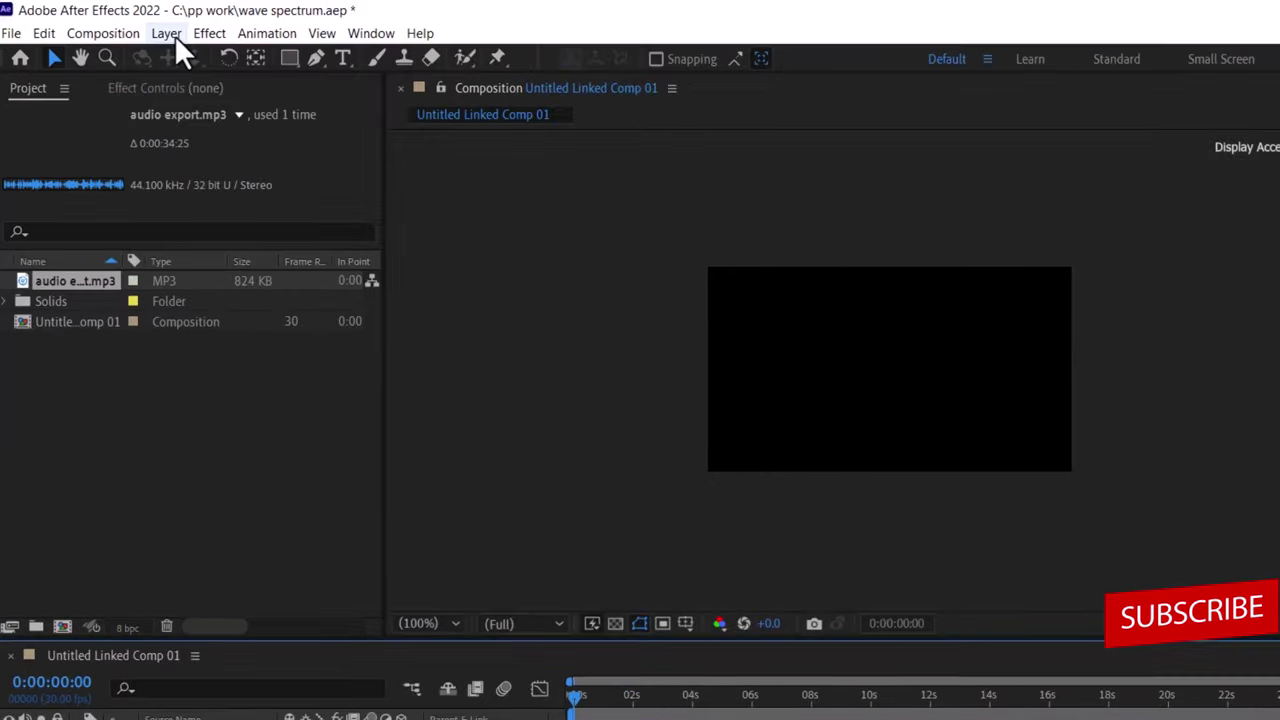
- Add a new Dark Gray Solid 1 layer to the composition
{"action": "left_click", "coordinate": [166, 33]}
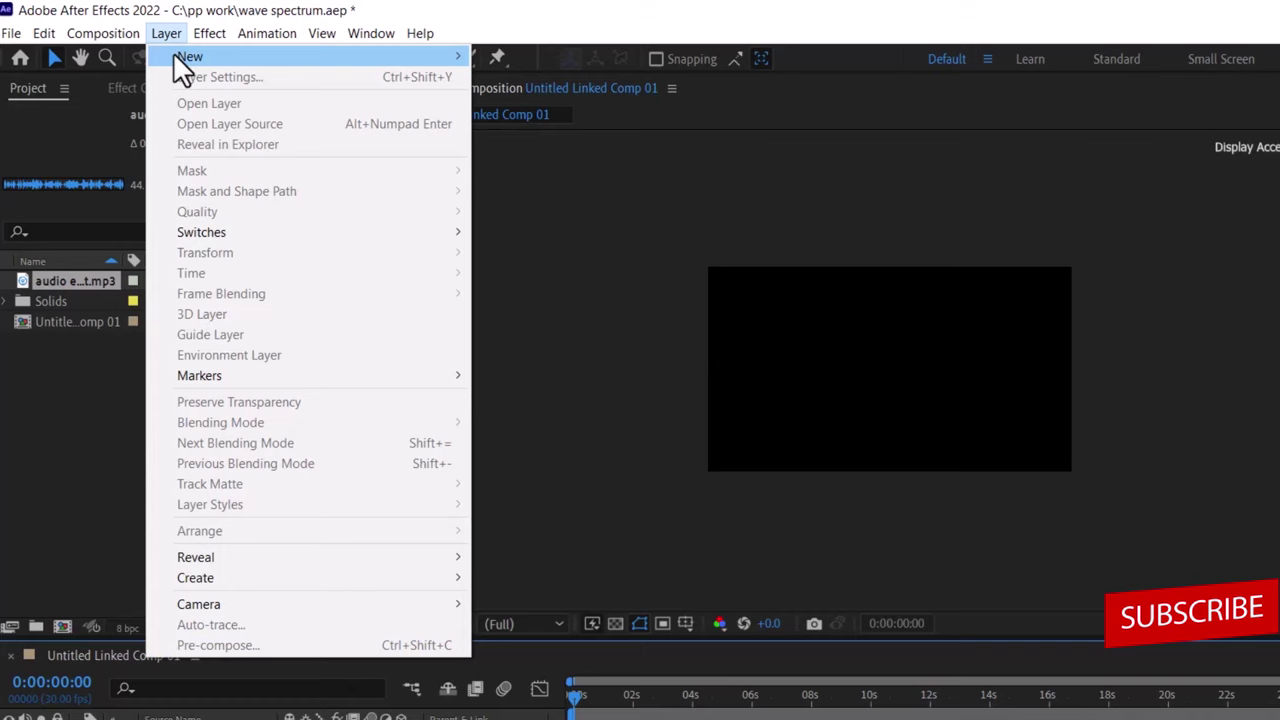
{"action": "mouse_move", "coordinate": [360, 63]}
{"action": "left_click", "coordinate": [507, 70]}
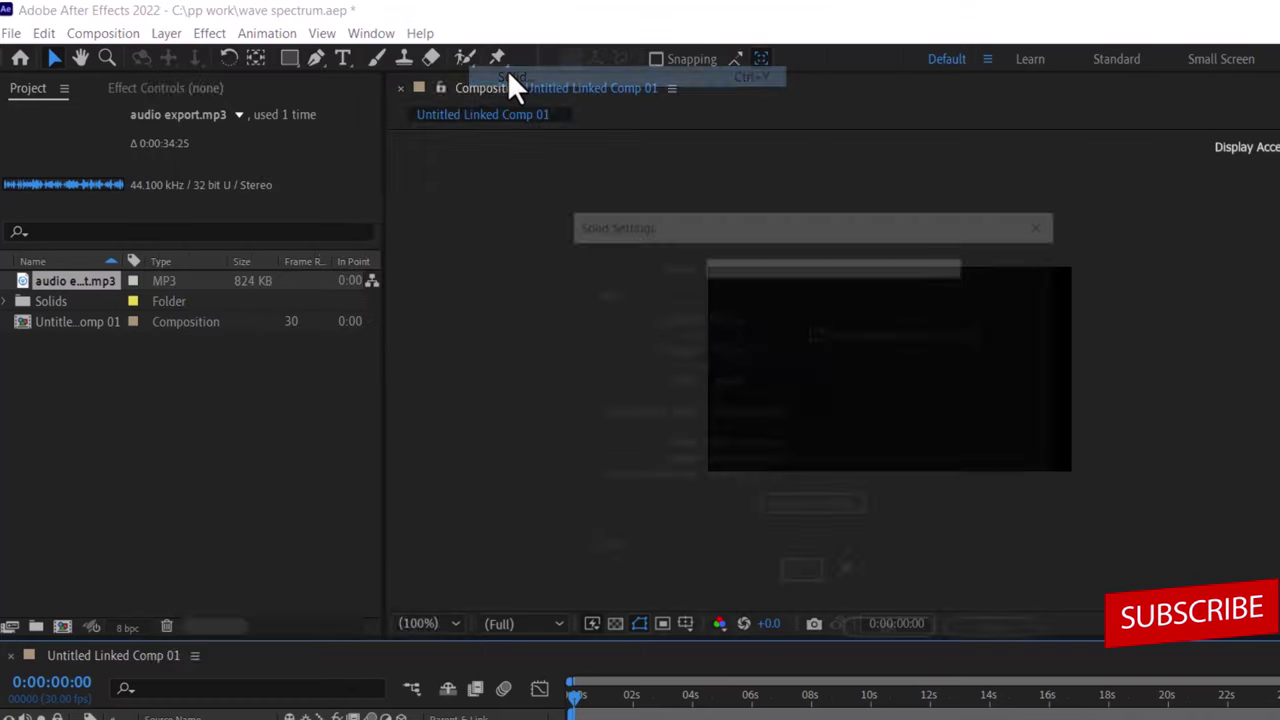
{"action": "left_click", "coordinate": [890, 632]}
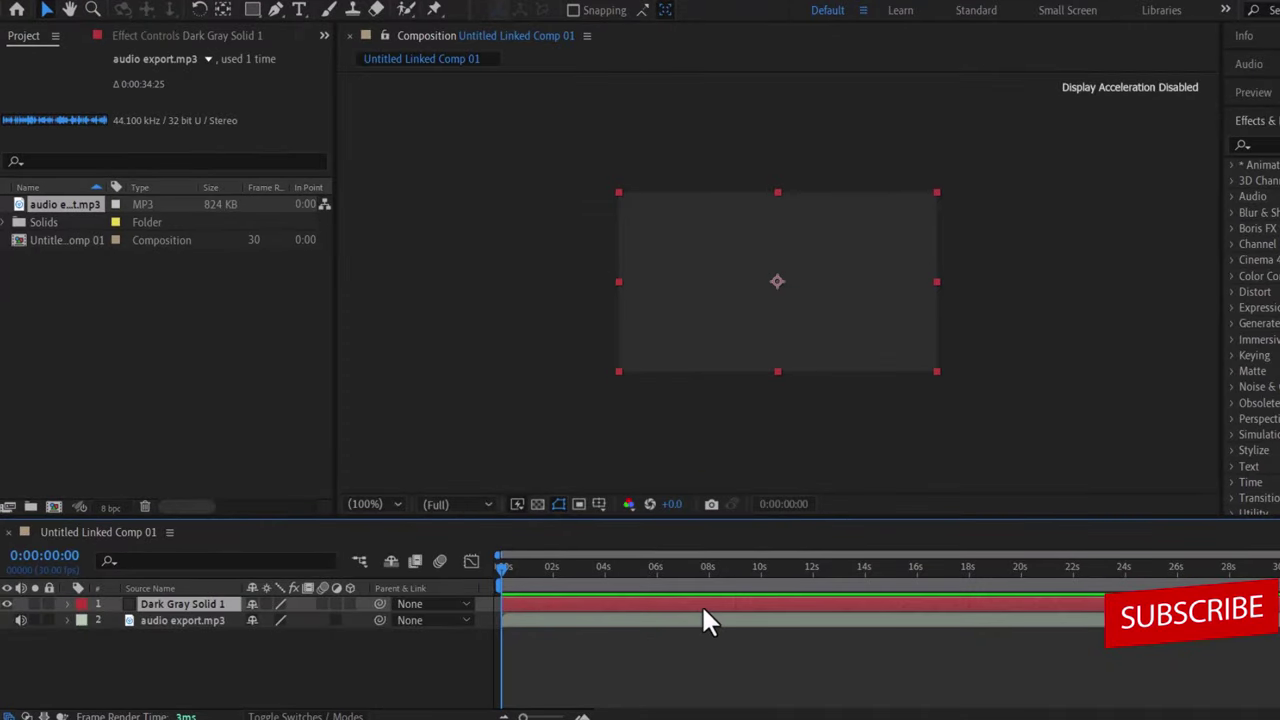
- Find Audio Spectrum by searching 'audio s' and apply it to the solid
{"action": "left_click", "coordinate": [1275, 147]}
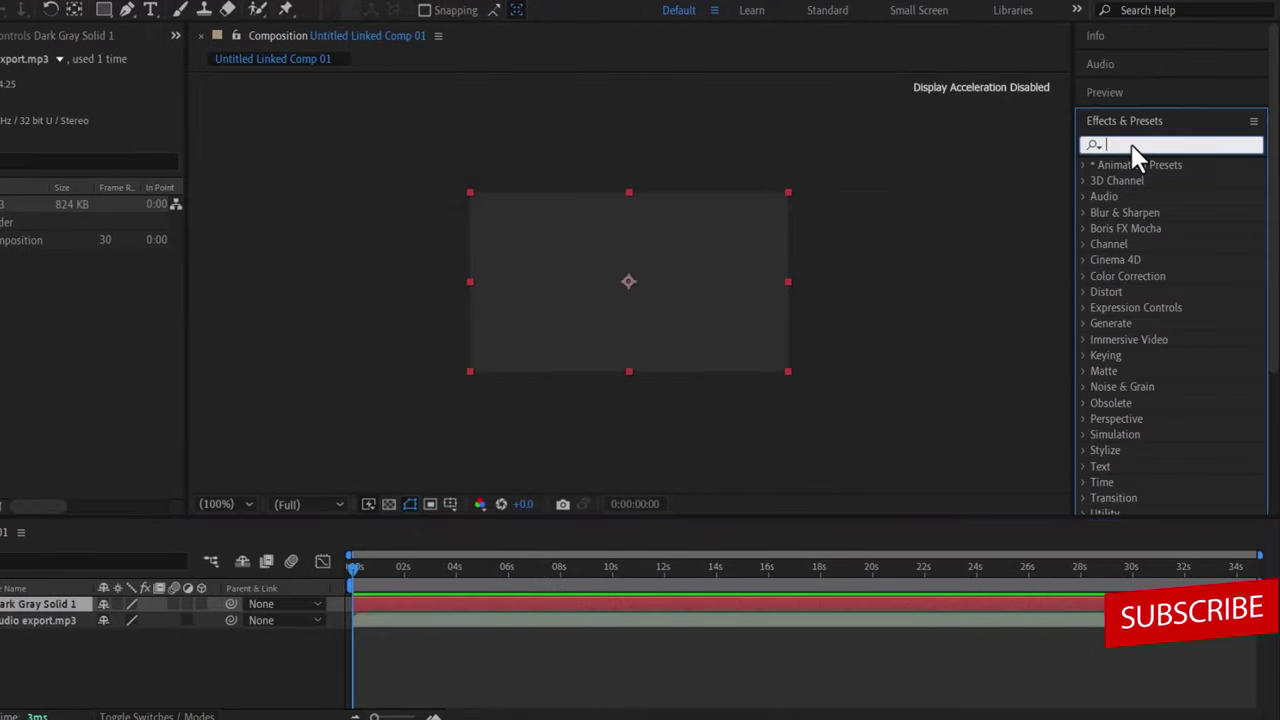
{"action": "type", "text": "audio s"}
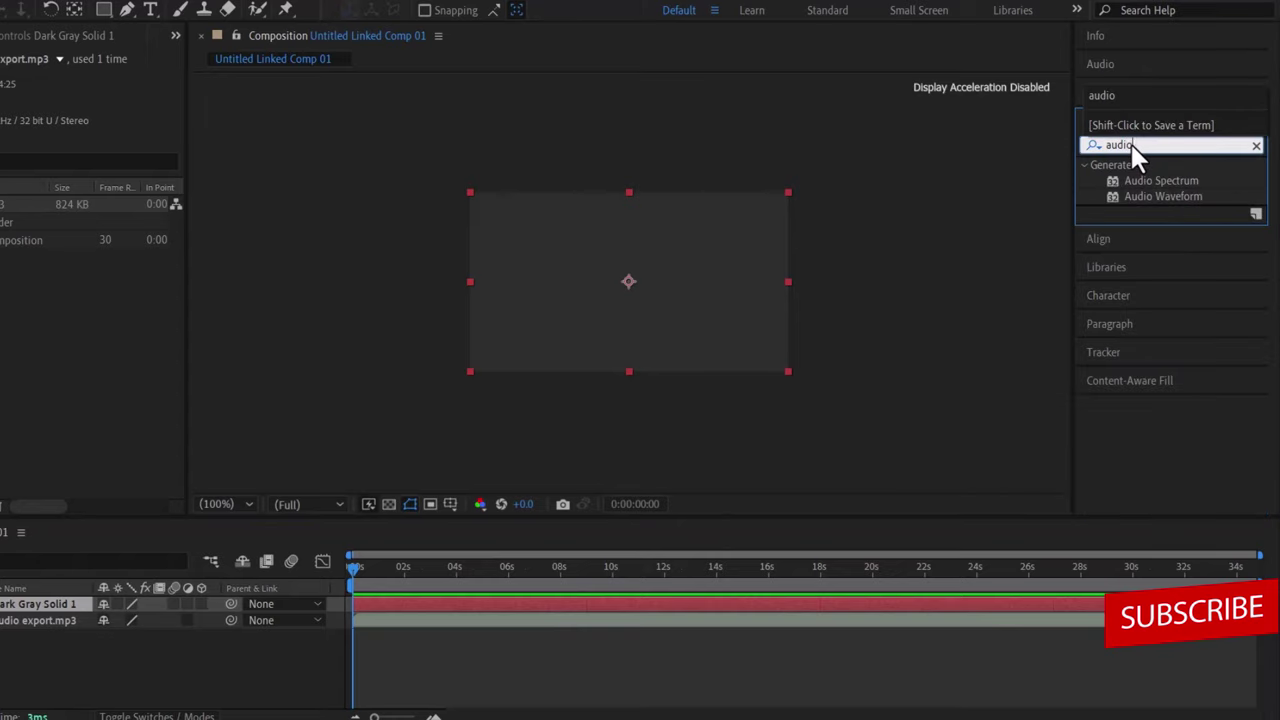
{"action": "left_click", "coordinate": [1190, 180]}
{"action": "left_click_drag", "start_coordinate": [1192, 181], "coordinate": [638, 286]}
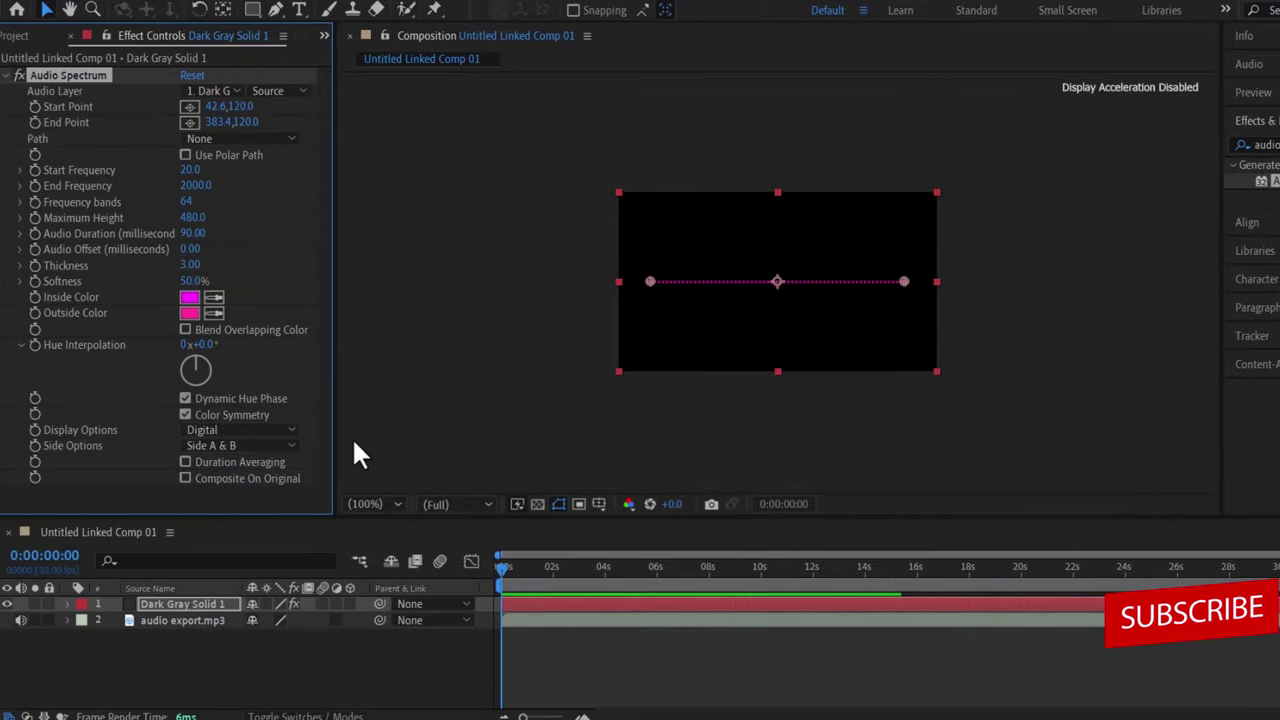
- Rename the Dark Gray Solid 1 layer to 'audio spectrum2'
{"action": "right_click", "coordinate": [205, 601]}
{"action": "left_click", "coordinate": [243, 576]}
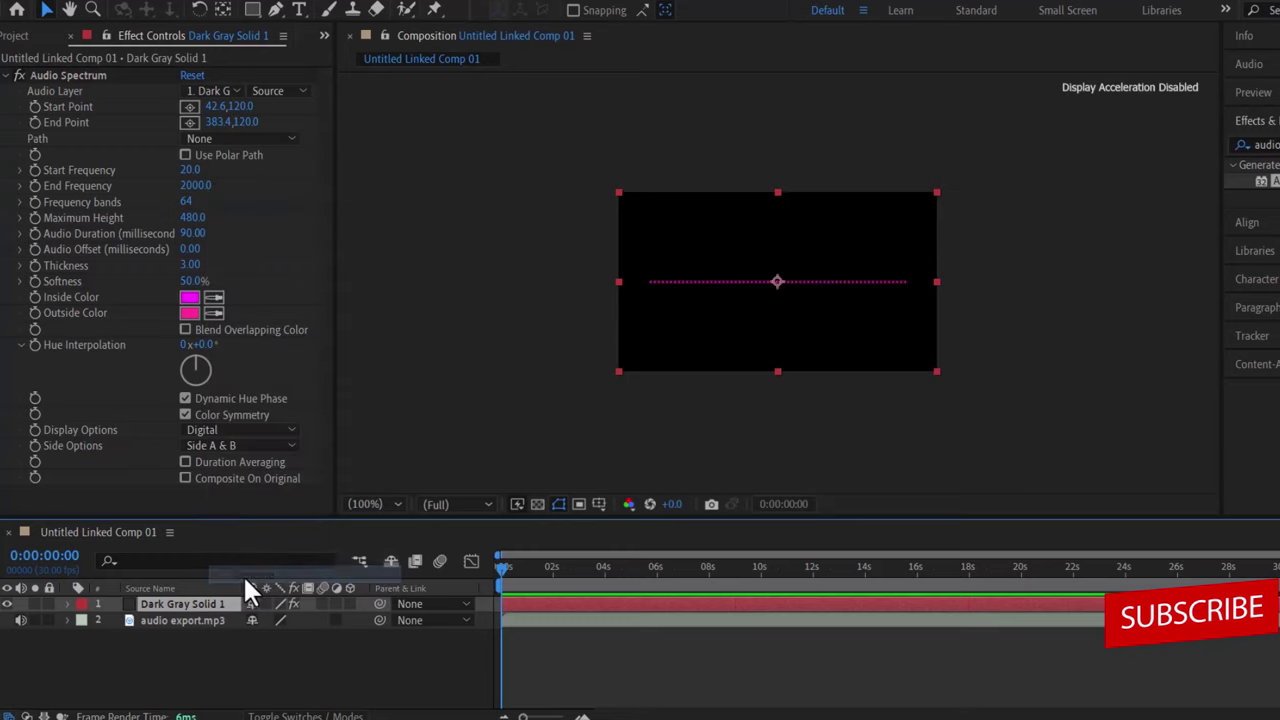
{"action": "type", "text": "audio"}
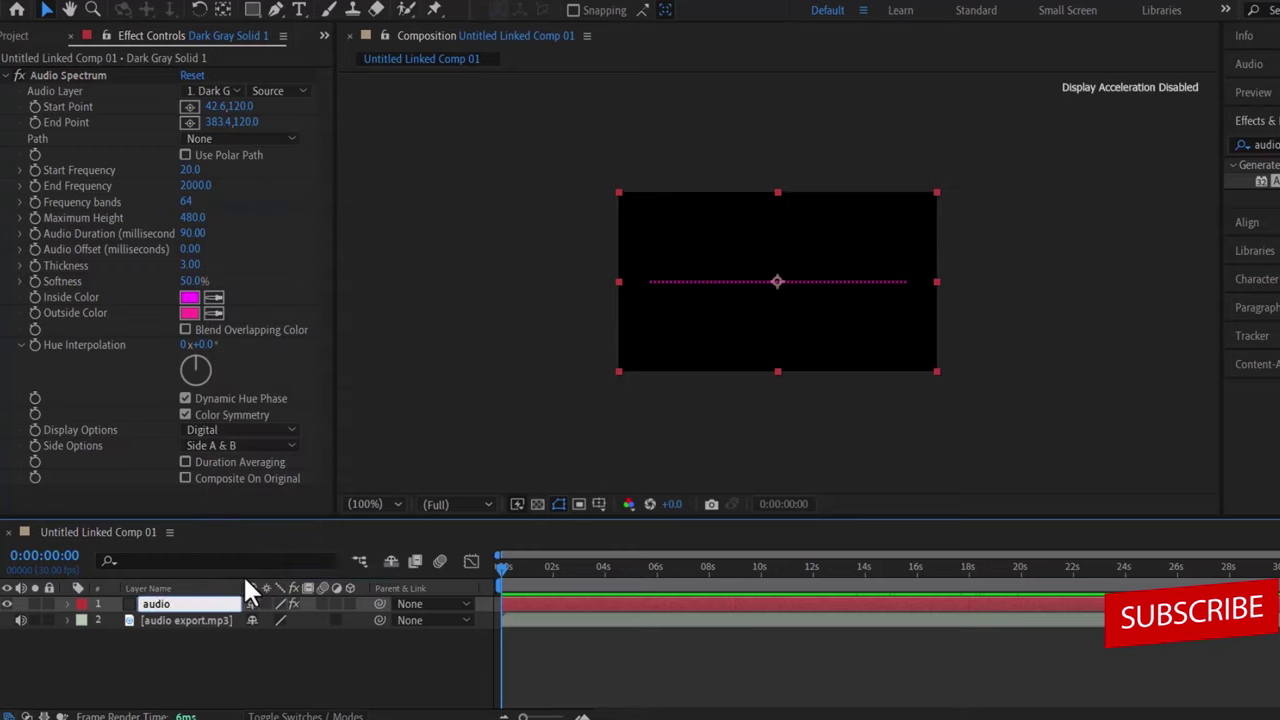
{"action": "type", "text": " spectrum2"}
{"action": "left_click", "coordinate": [258, 647]}
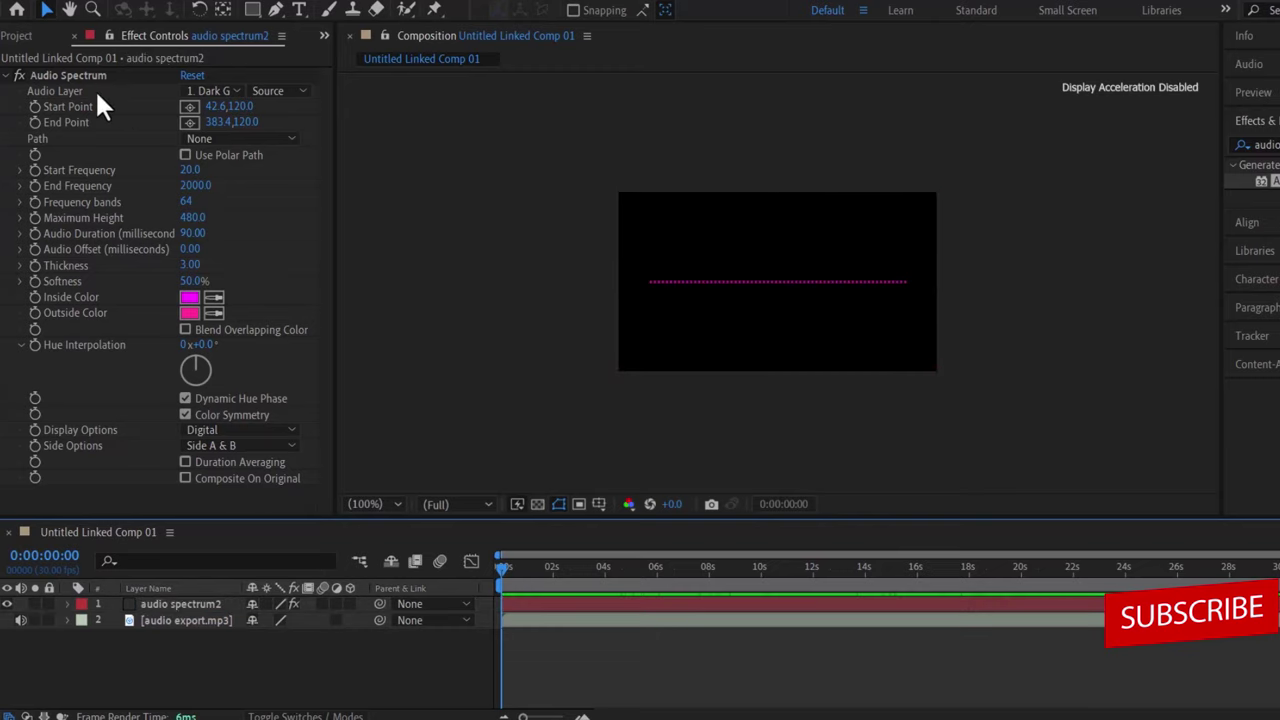
- Set Audio Spectrum's Audio Layer to audio export.mp3 and preview it playing
{"action": "left_click", "coordinate": [236, 90]}
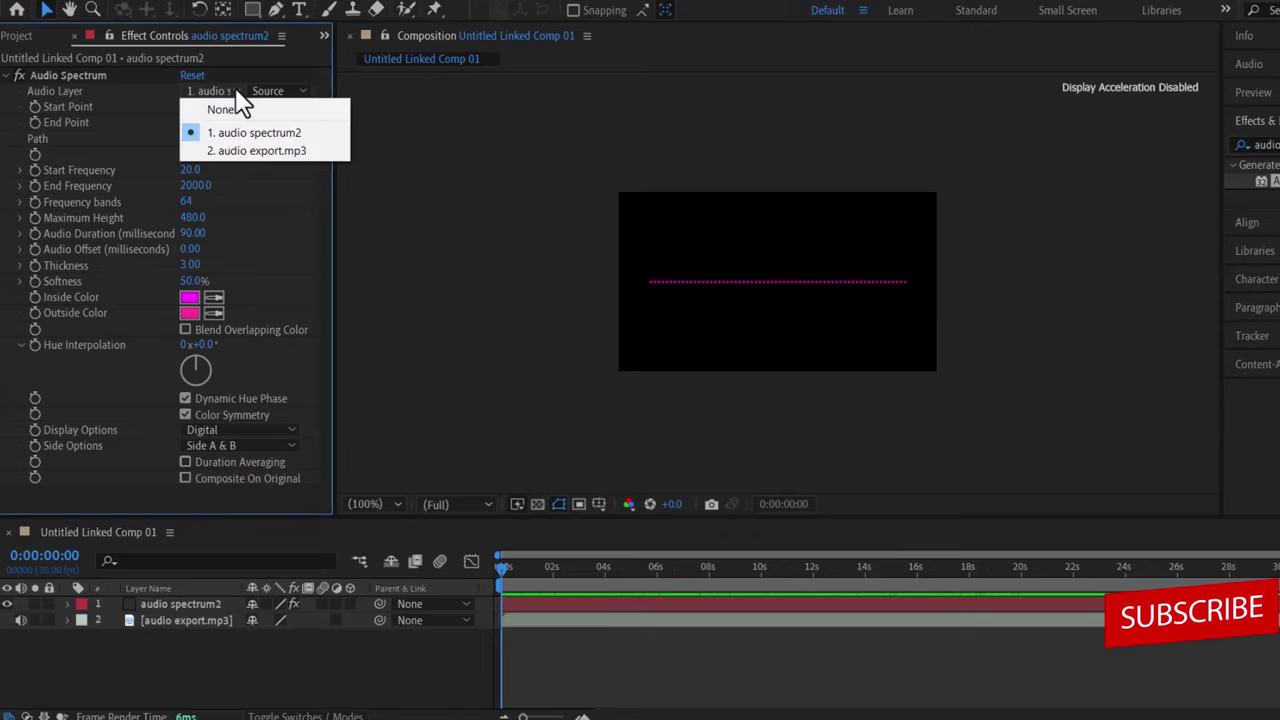
{"action": "left_click", "coordinate": [240, 150]}
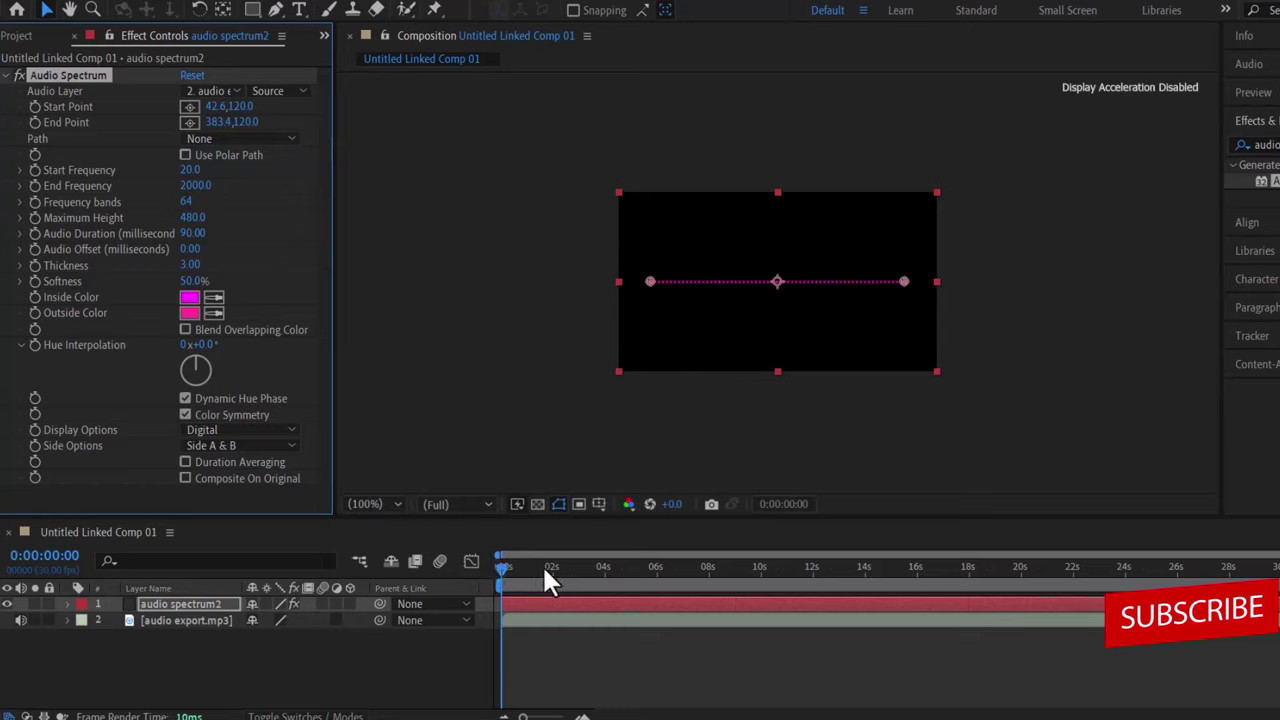
{"action": "left_click_drag", "start_coordinate": [546, 576], "coordinate": [1026, 588]}
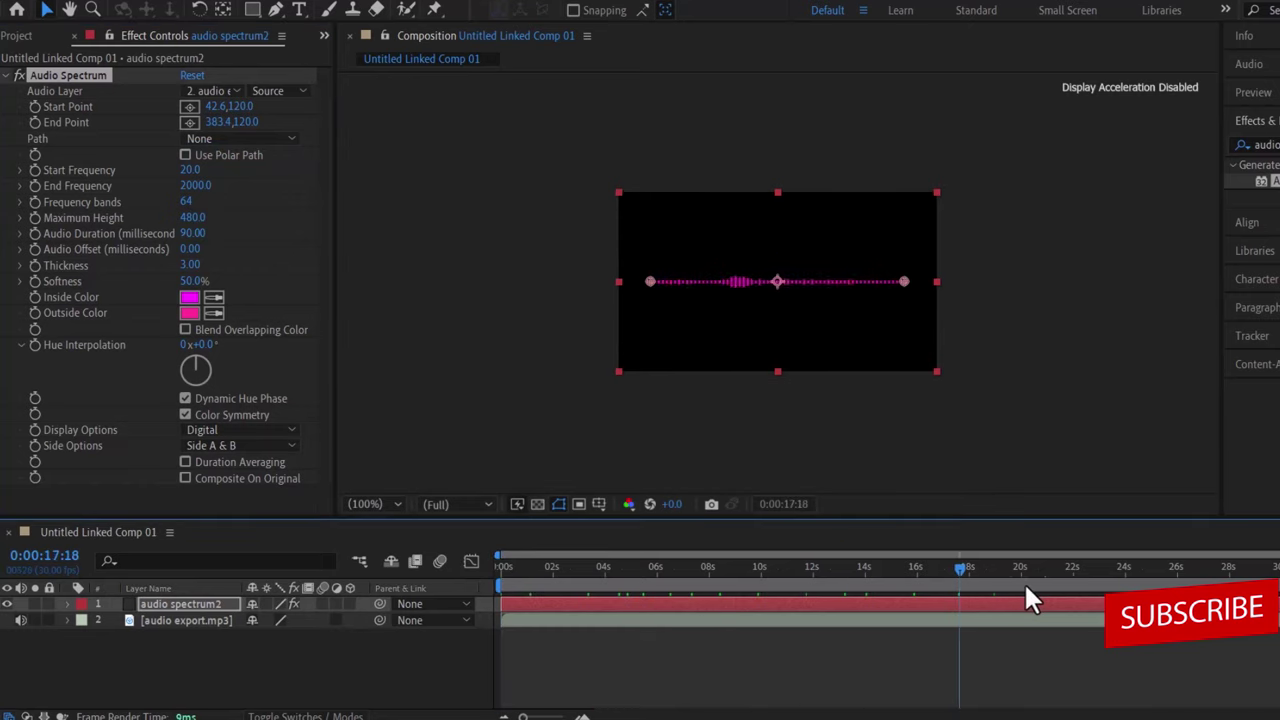
{"action": "key", "text": "space"}
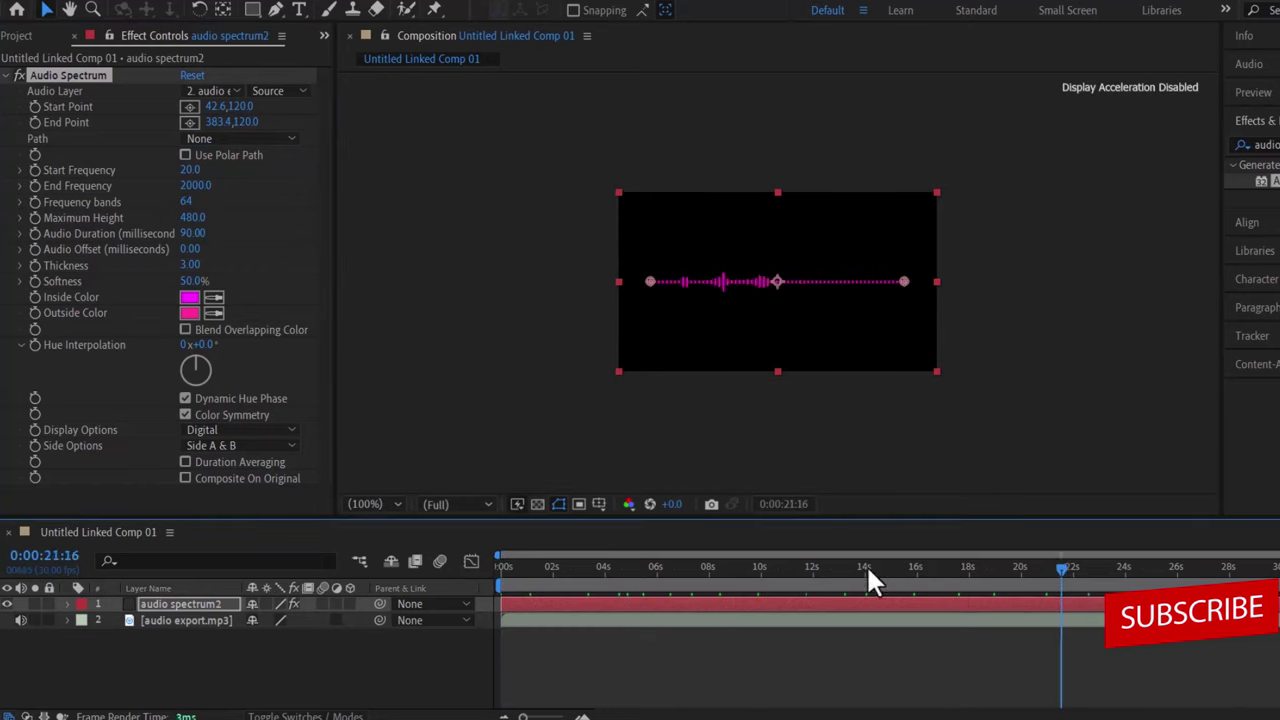
- Set Start Frequency 1000, End Frequency 8500 and 128 frequency bands
{"action": "left_click", "coordinate": [190, 170]}
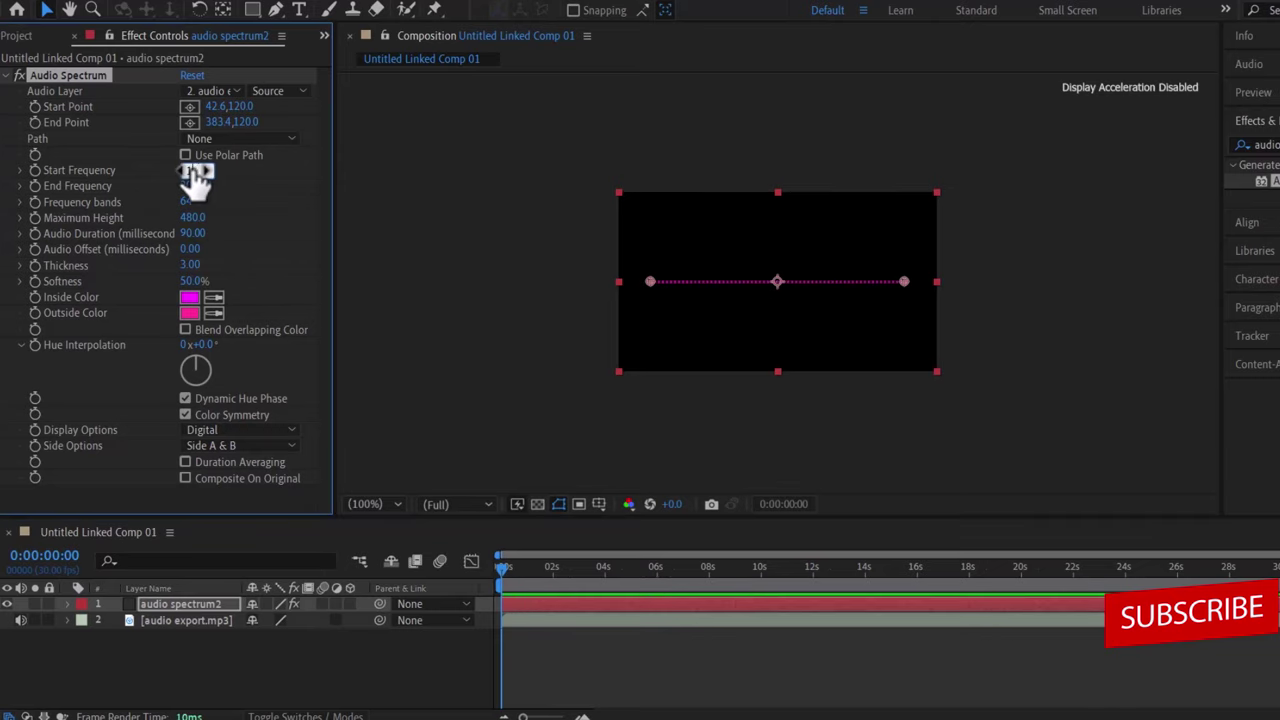
{"action": "type", "text": "1000"}
{"action": "key", "text": "Return"}
{"action": "left_click", "coordinate": [196, 187]}
{"action": "type", "text": "85"}
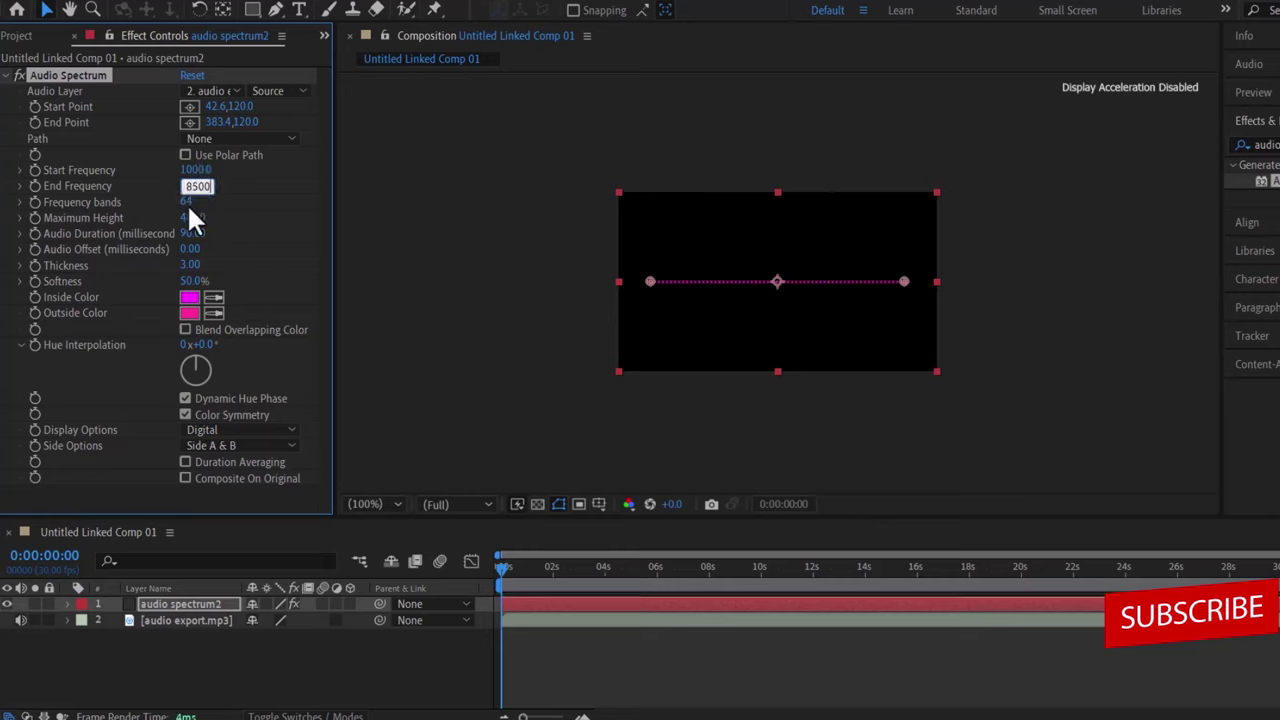
{"action": "type", "text": "00"}
{"action": "key", "text": "Return"}
{"action": "left_click", "coordinate": [189, 203]}
{"action": "type", "text": "128"}
{"action": "key", "text": "Return"}
- Set Maximum Height 5000, Audio Duration 100 and Thickness 2
{"action": "left_click", "coordinate": [193, 218]}
{"action": "type", "text": "5000"}
{"action": "key", "text": "Return"}
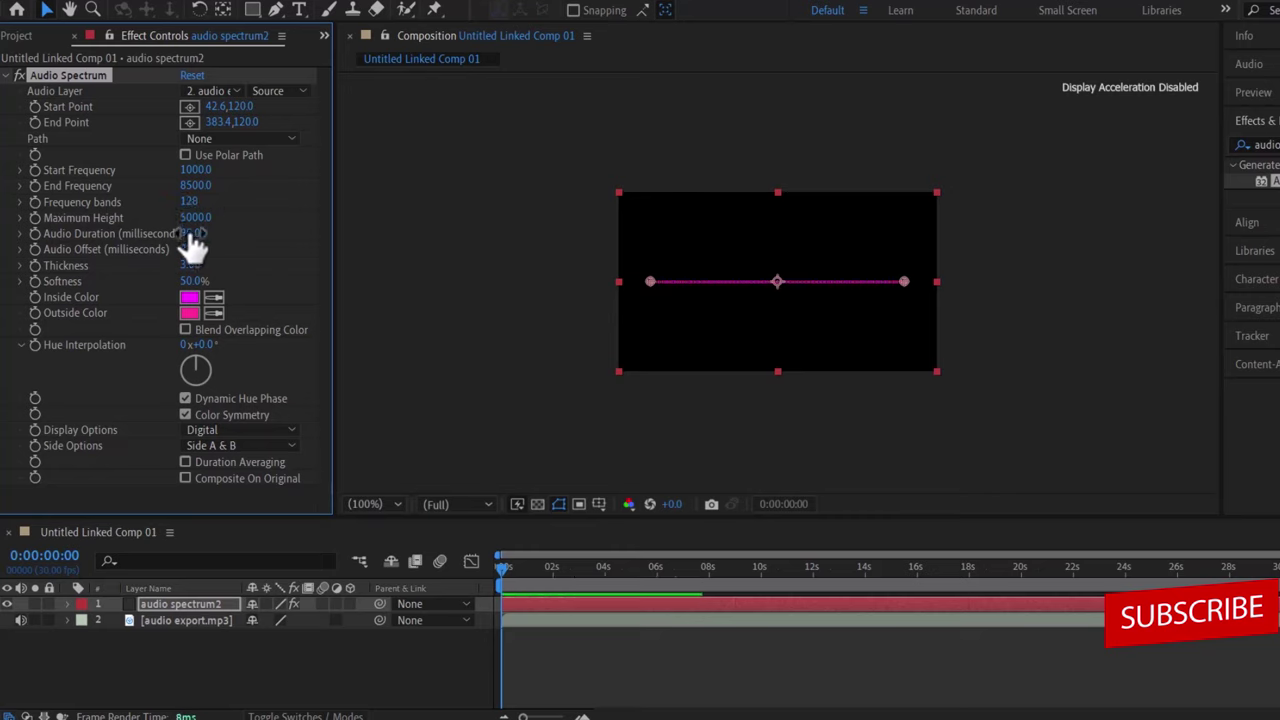
{"action": "left_click", "coordinate": [191, 234]}
{"action": "type", "text": "20"}
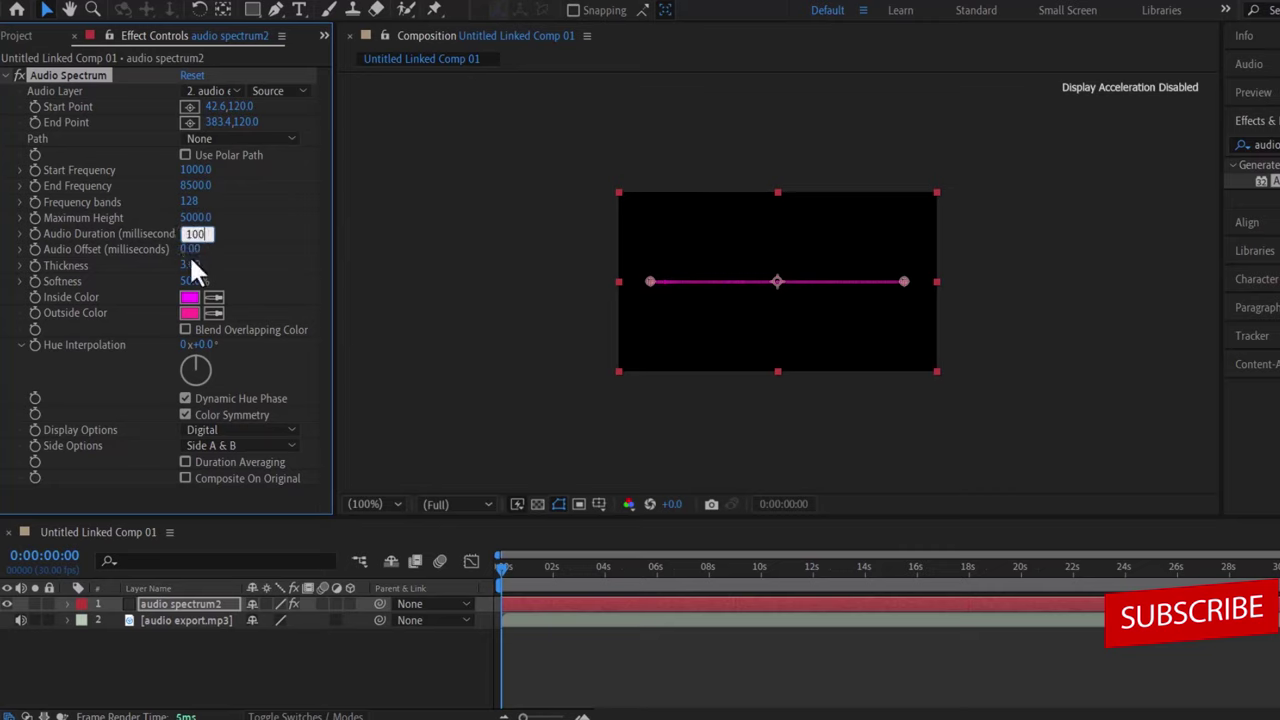
{"action": "key", "text": "Return"}
{"action": "left_click", "coordinate": [193, 265]}
{"action": "type", "text": "2"}
- Make both the Inside and Outside colours white
{"action": "left_click", "coordinate": [185, 299]}
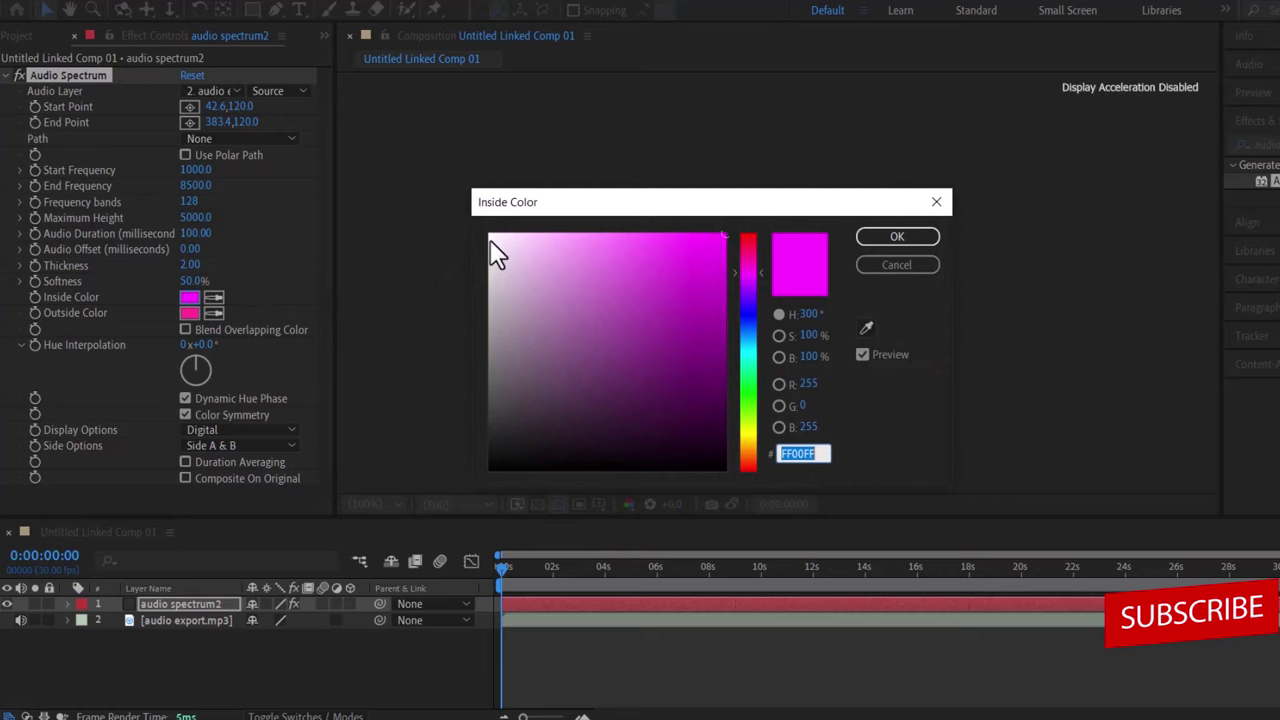
{"action": "left_click", "coordinate": [490, 239]}
{"action": "left_click", "coordinate": [897, 236]}
{"action": "left_click", "coordinate": [189, 313]}
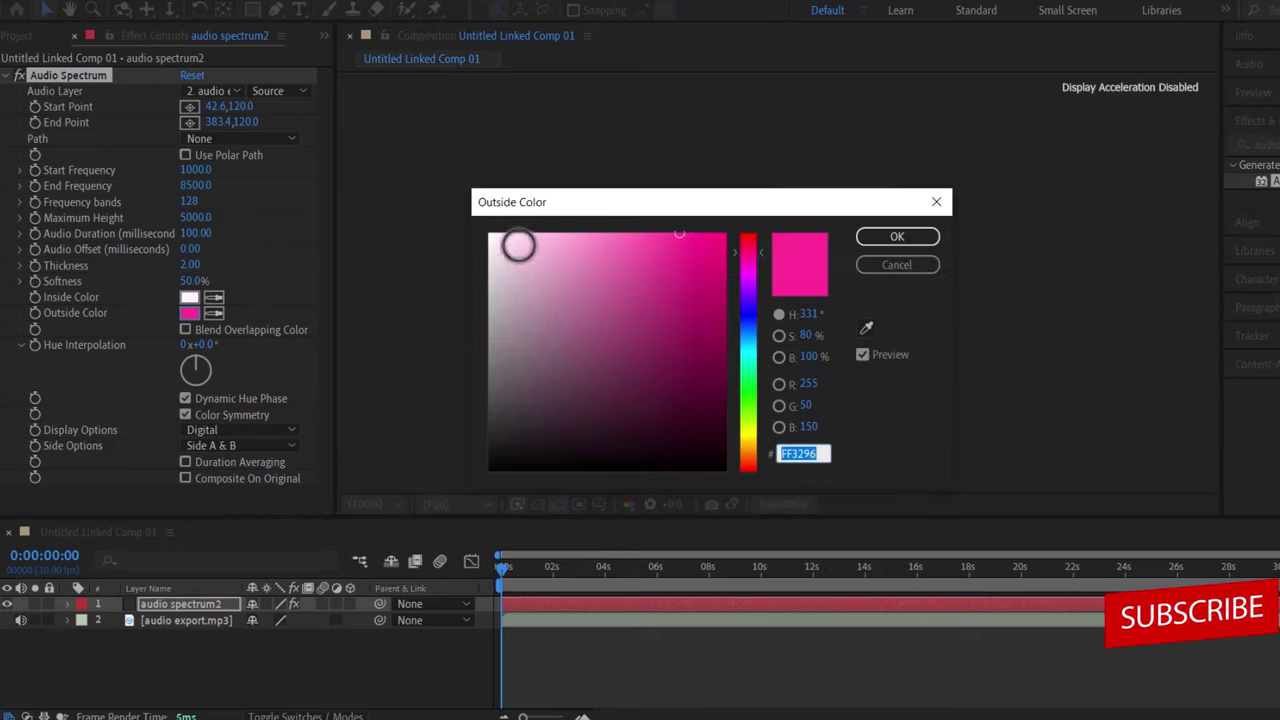
{"action": "left_click", "coordinate": [490, 238]}
{"action": "left_click", "coordinate": [897, 236]}
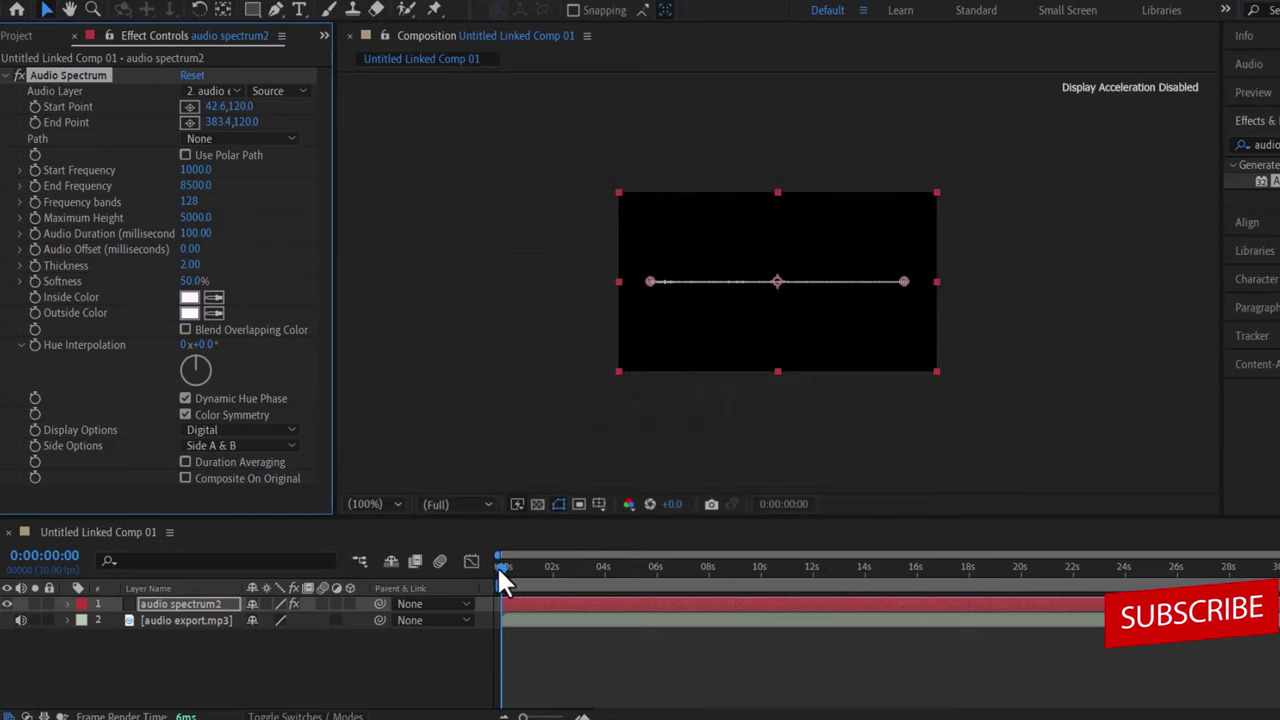
- Preview the white waveform and show Effect Controls for the linked comp clip
{"action": "mouse_move", "coordinate": [498, 570]}
{"action": "left_mouse_down"}
{"action": "mouse_move", "coordinate": [1256, 566]}
{"action": "mouse_move", "coordinate": [523, 571]}
{"action": "left_mouse_up"}
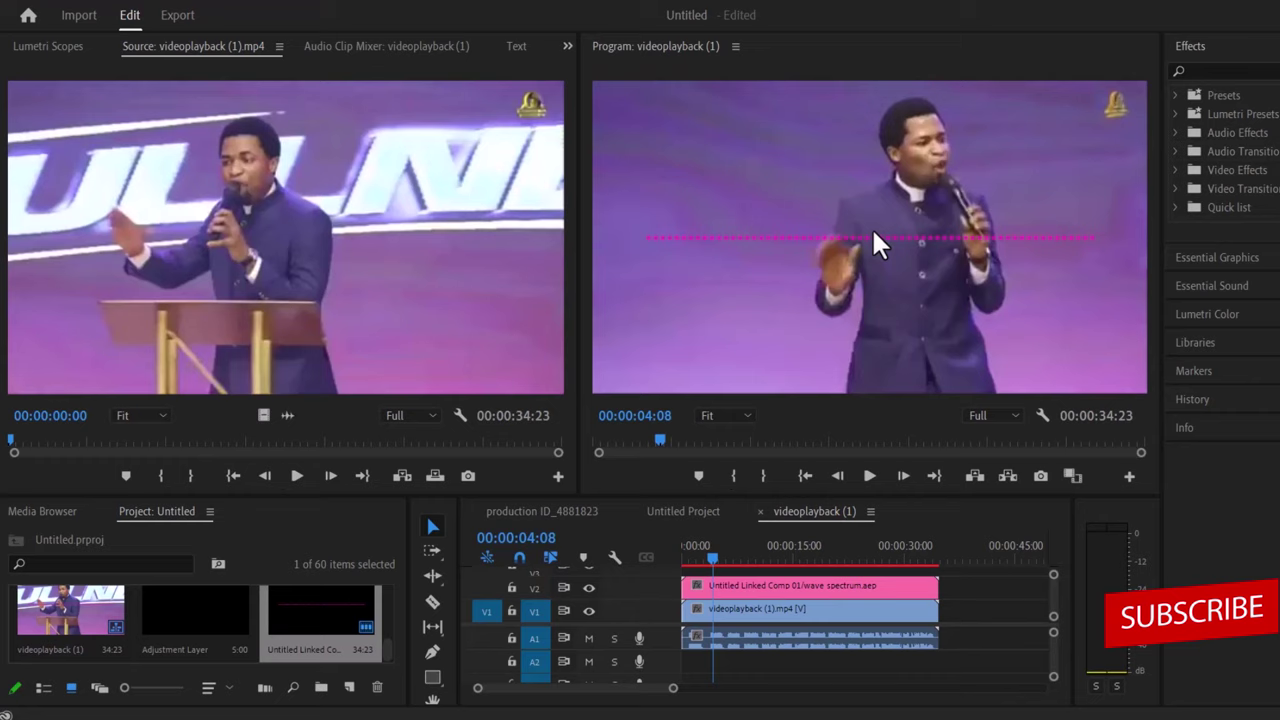
{"action": "left_click", "coordinate": [778, 588]}
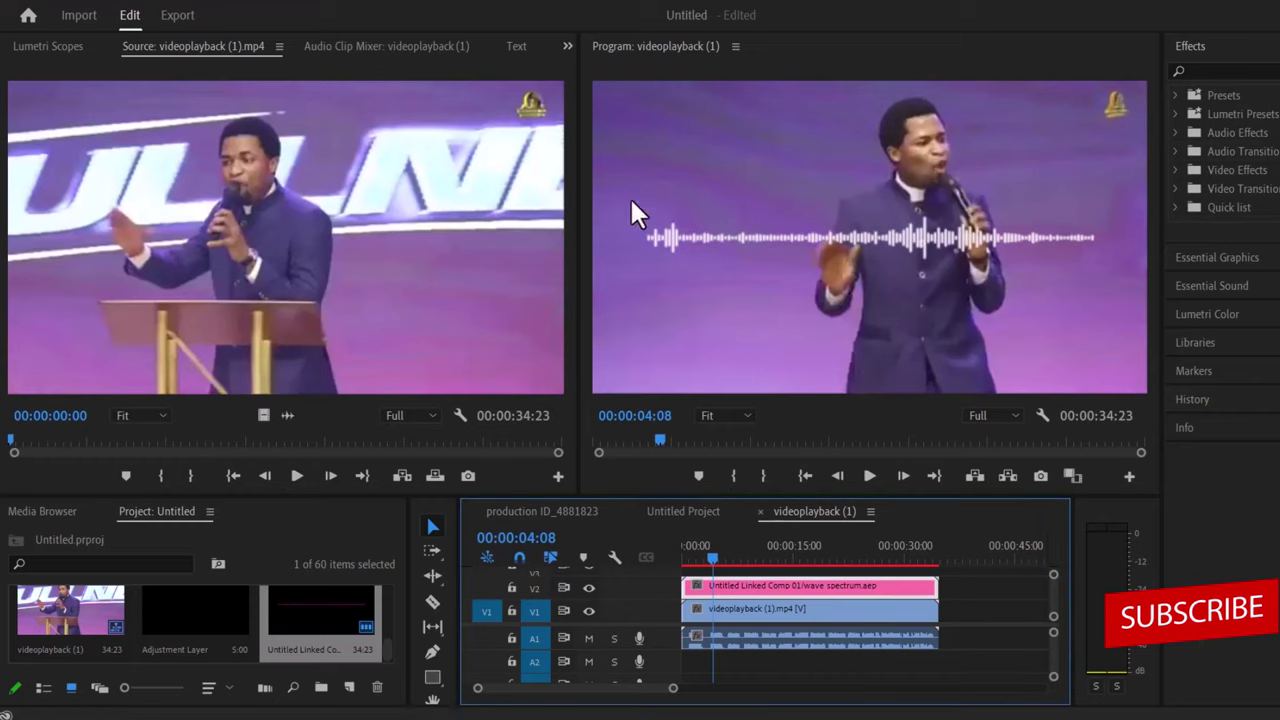
{"action": "left_click", "coordinate": [566, 46]}
{"action": "left_click", "coordinate": [574, 63]}
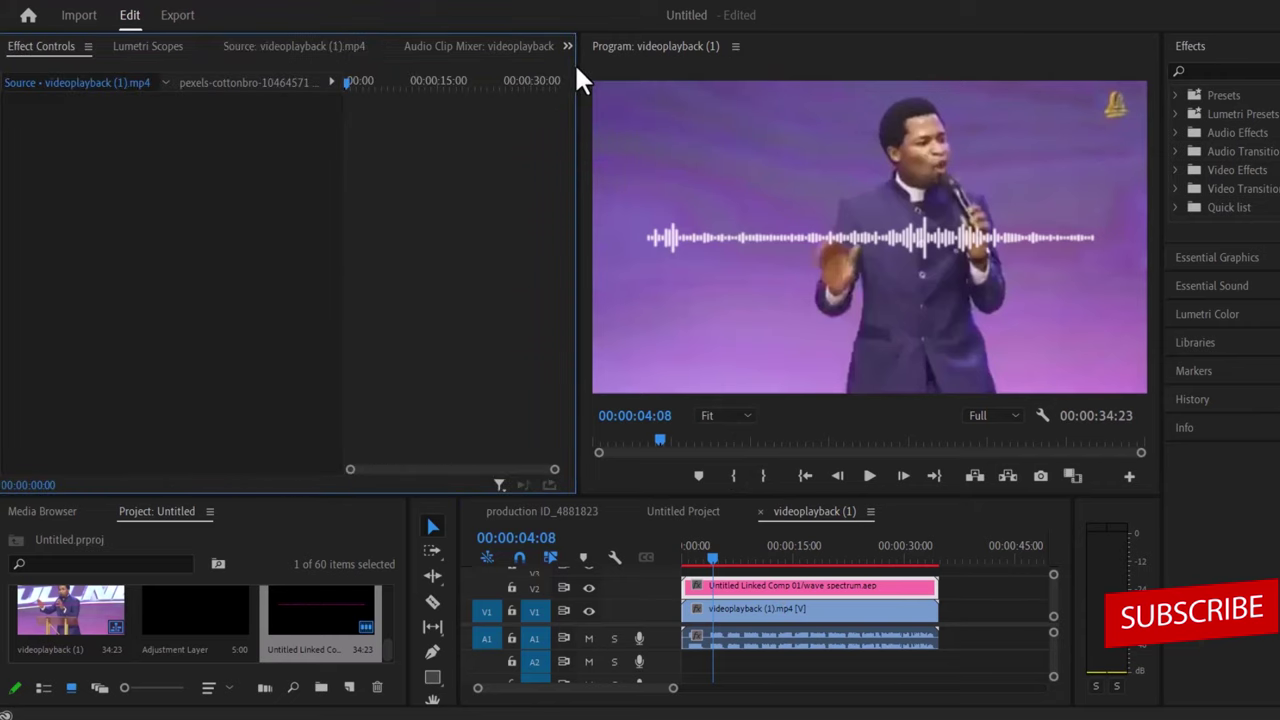
- Move the waveform comp down to position 213, 203 and play to check placement
{"action": "left_click", "coordinate": [746, 588]}
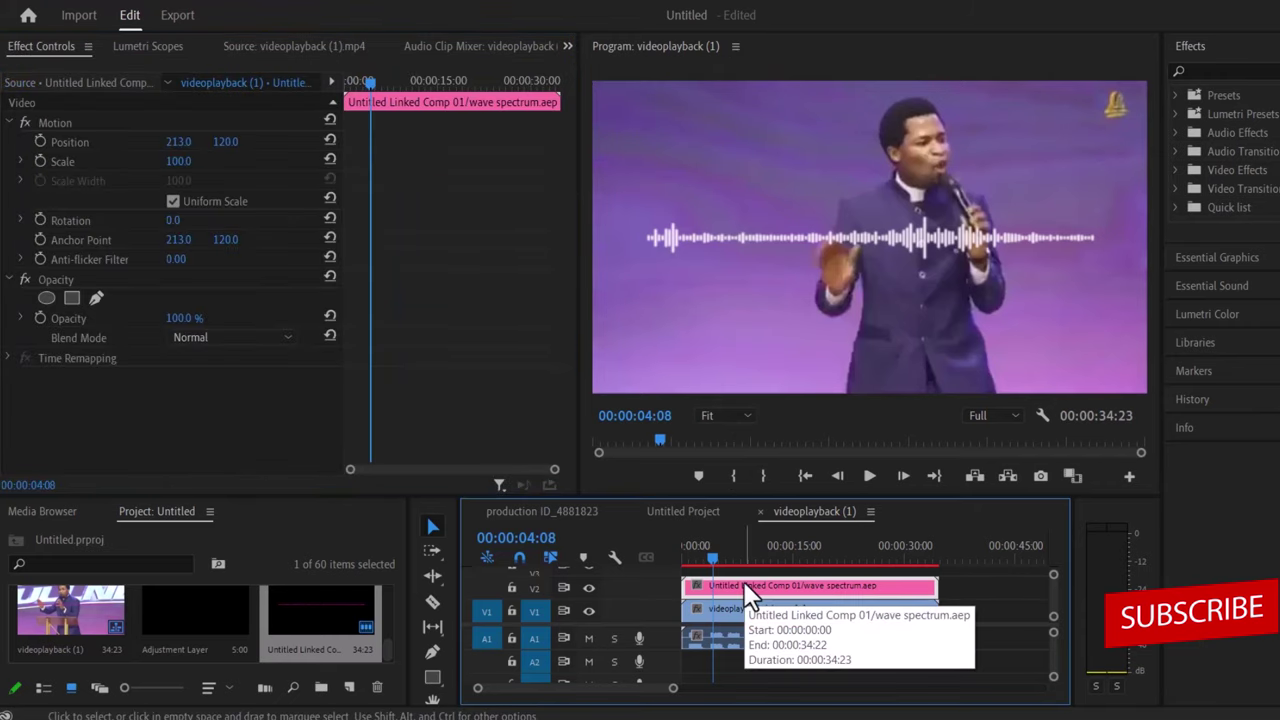
{"action": "left_click_drag", "start_coordinate": [236, 139], "coordinate": [319, 139]}
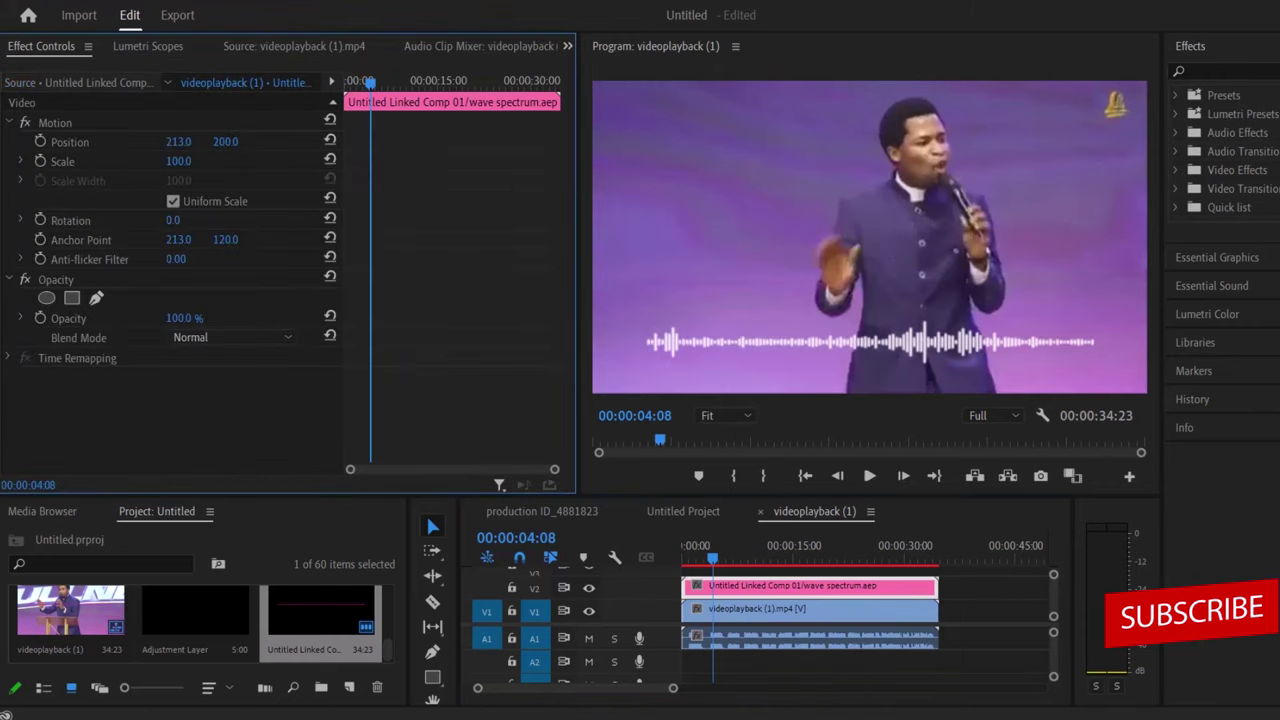
{"action": "left_click", "coordinate": [588, 638]}
{"action": "left_click", "coordinate": [869, 476]}
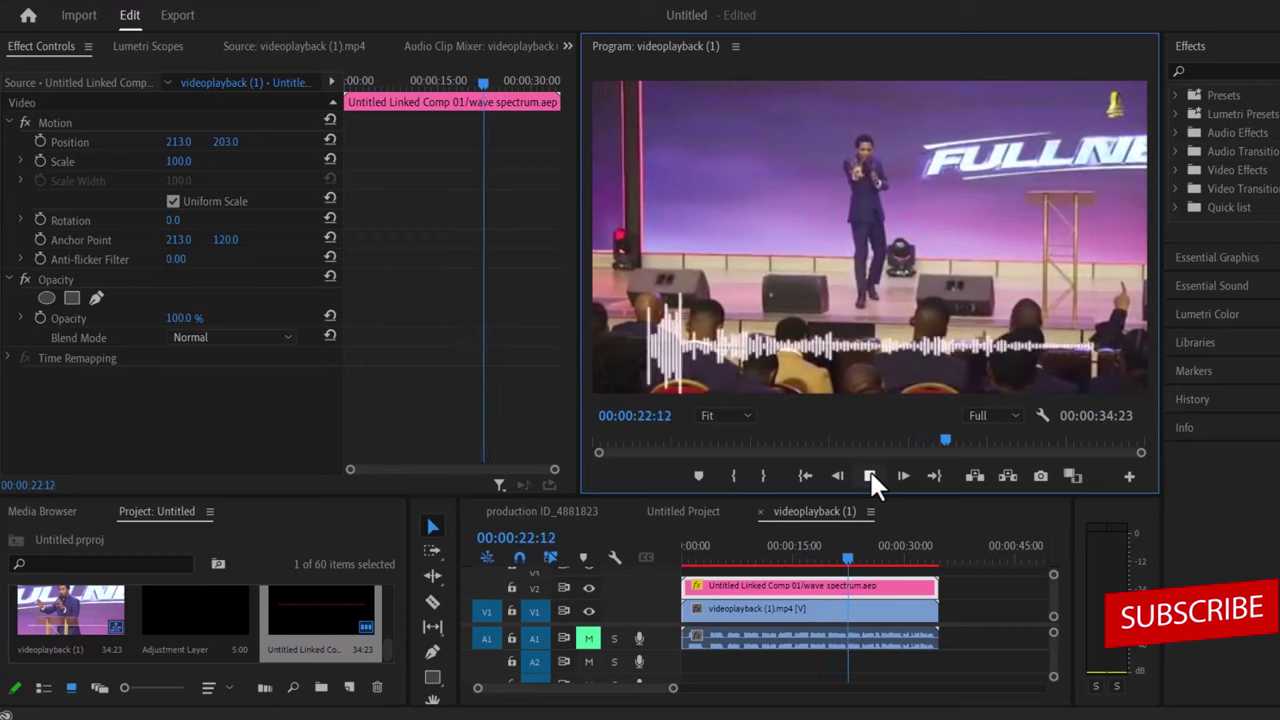
- Apply Drop Shadow to the waveform comp clip with its direction at 120°
{"action": "left_click", "coordinate": [871, 476]}
{"action": "left_click", "coordinate": [1228, 70]}
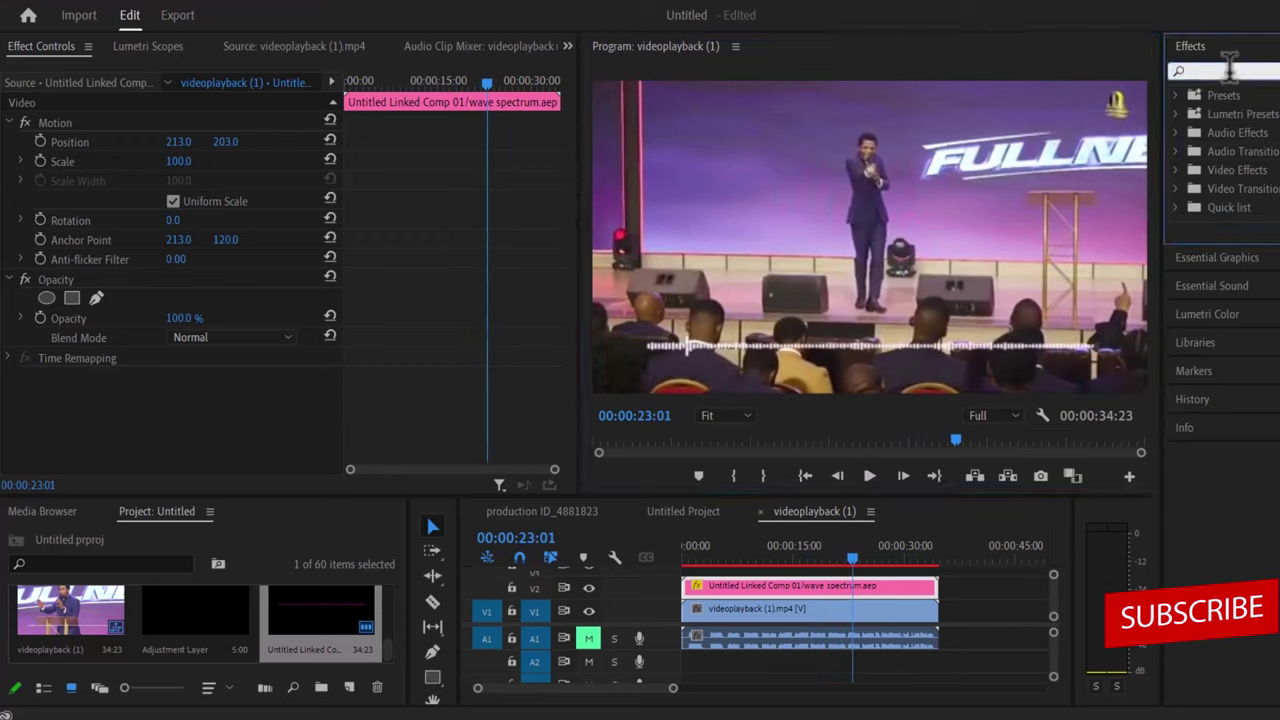
{"action": "type", "text": "drop shadow"}
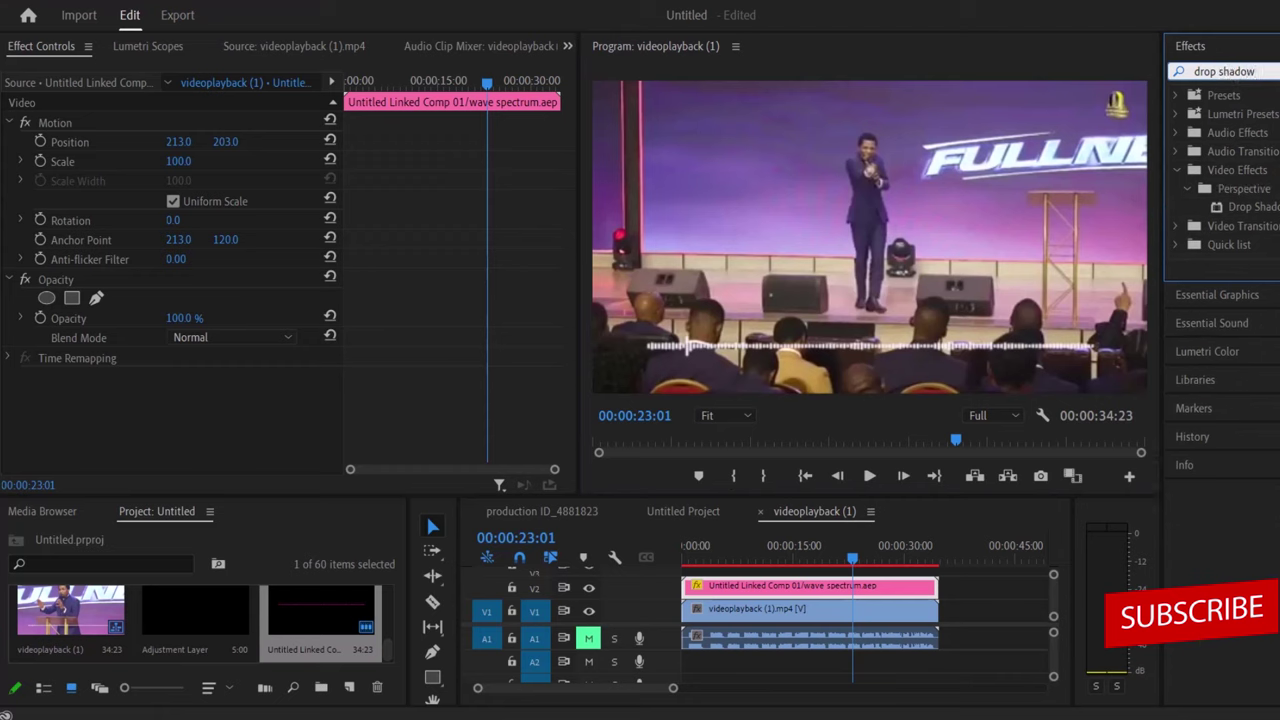
{"action": "left_click_drag", "start_coordinate": [1250, 206], "coordinate": [814, 584]}
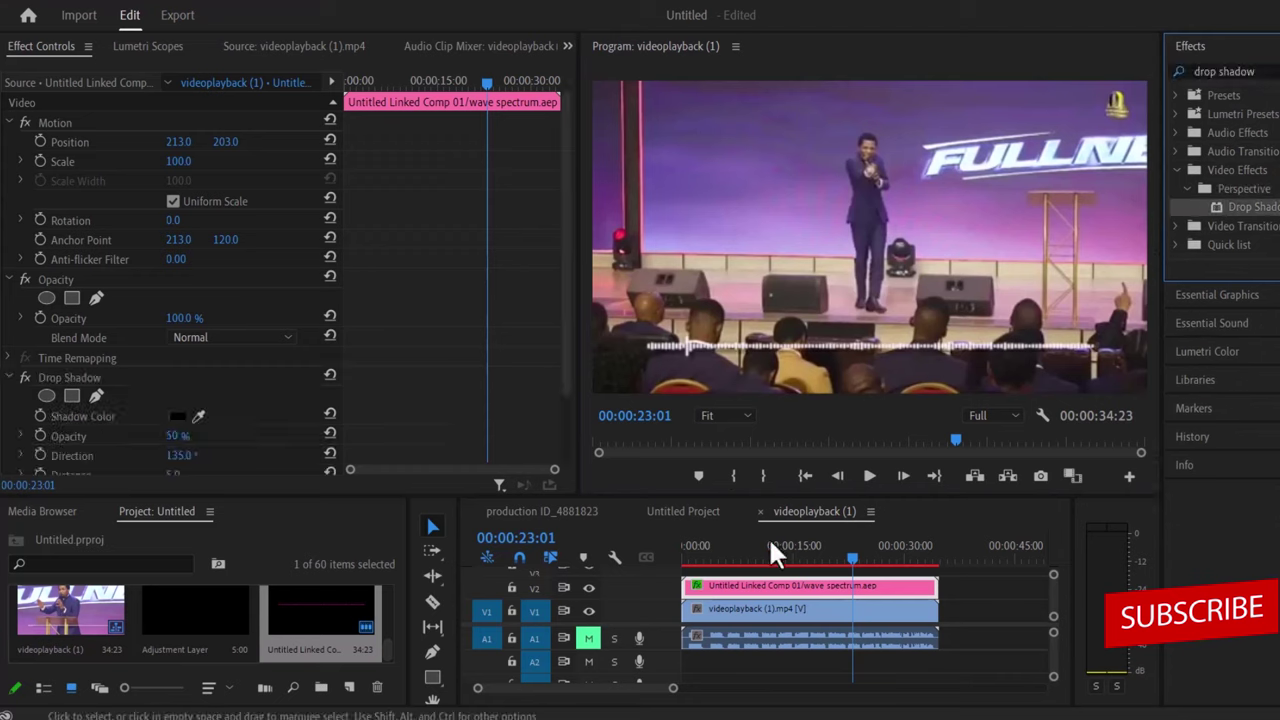
{"action": "scroll", "coordinate": [563, 338], "scroll_direction": "down", "scroll_amount": 3}
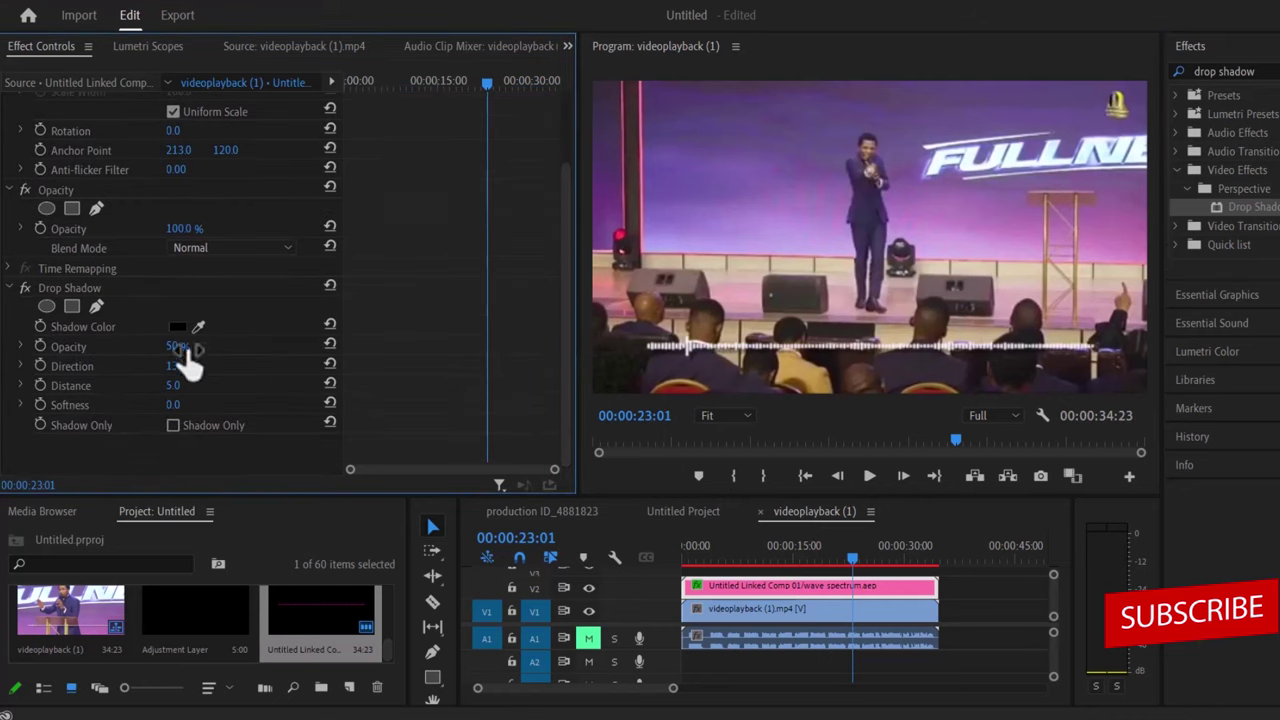
{"action": "left_click_drag", "start_coordinate": [182, 366], "coordinate": [173, 366]}
- Replay the sequence from the beginning with the shadowed white waveform
{"action": "left_click", "coordinate": [805, 476]}
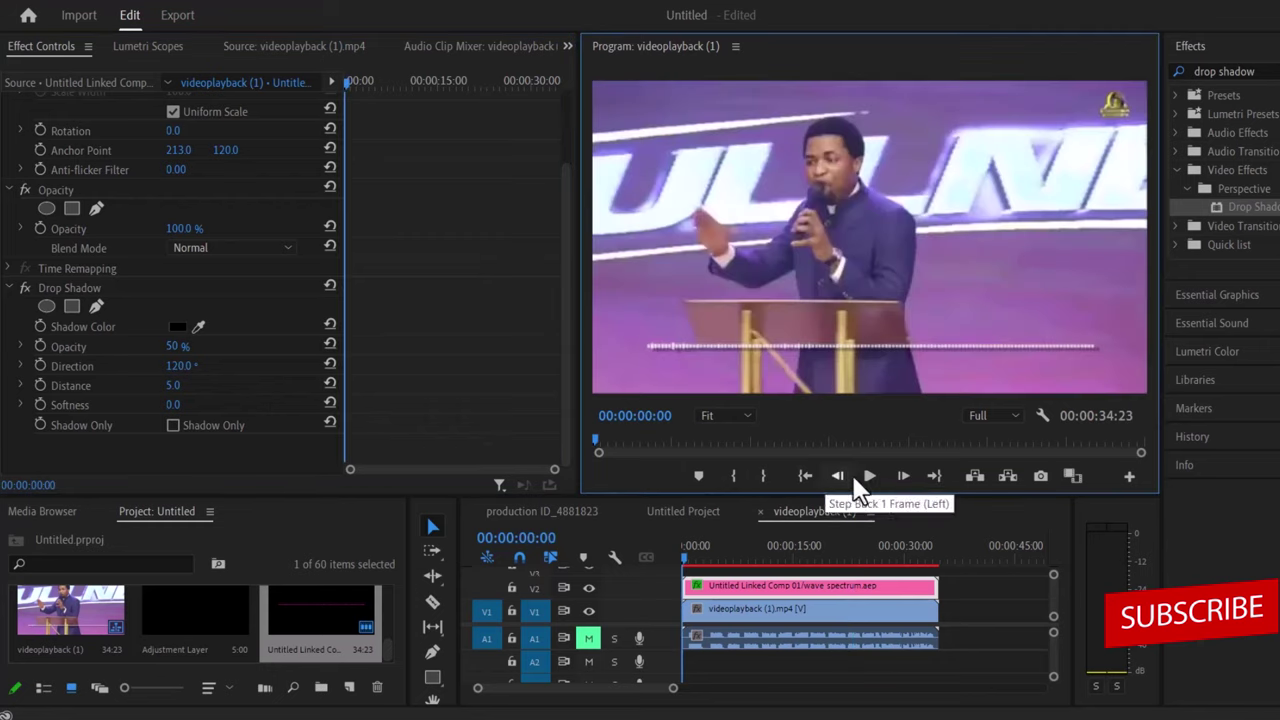
{"action": "left_click", "coordinate": [869, 477]}
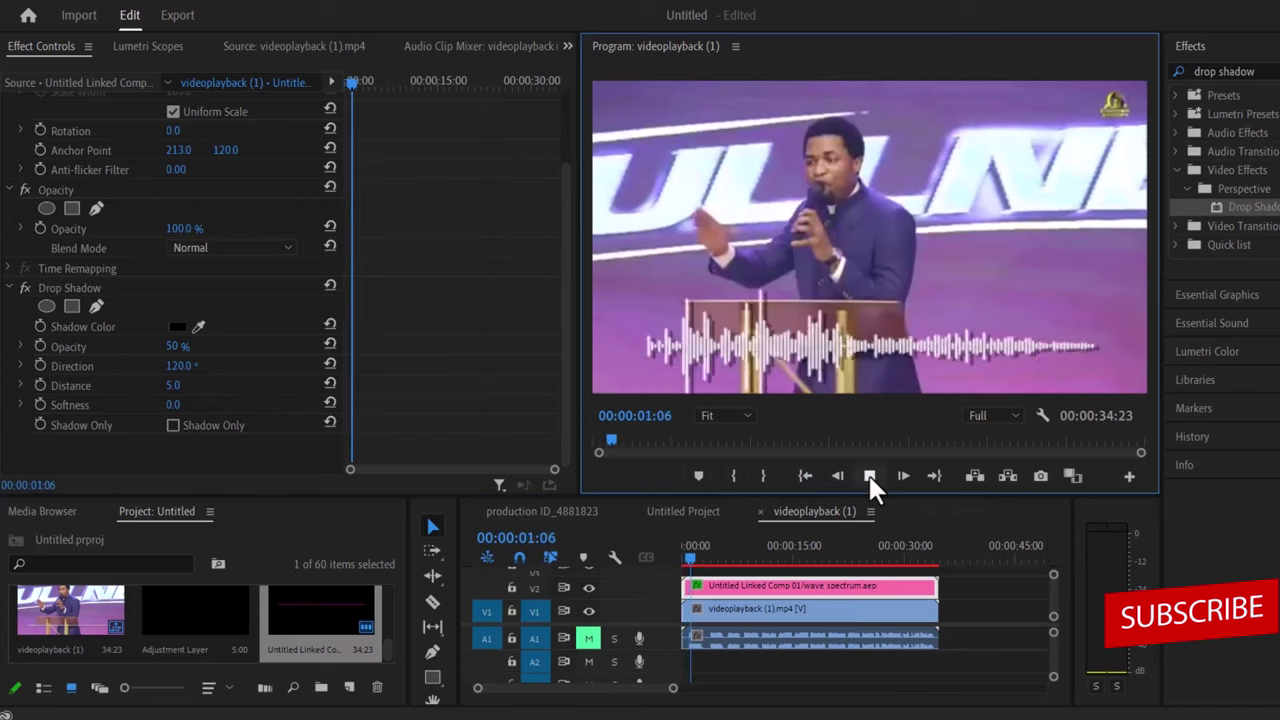